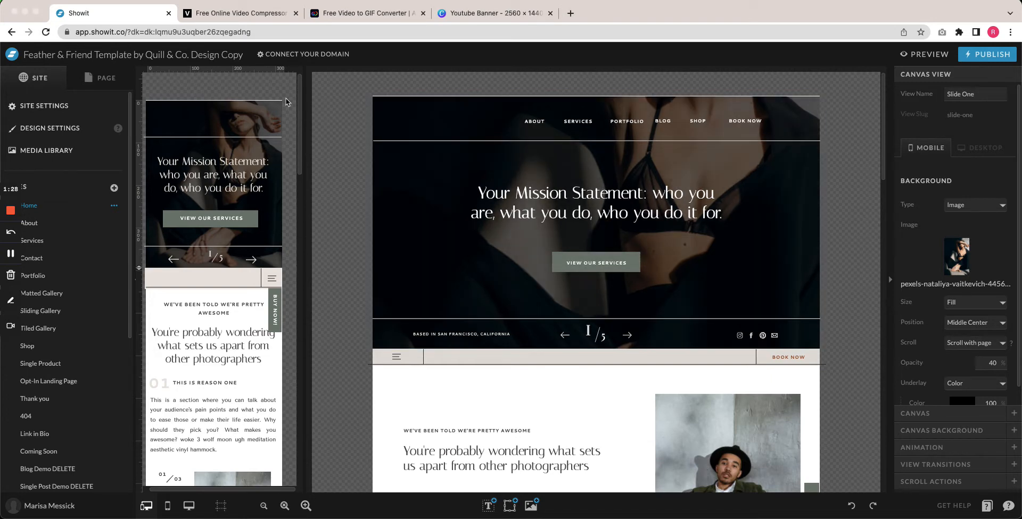
Show the Home page's canvases and layers, and select the Hero canvas in the desktop layout with its Slide One view.
click(104, 78)
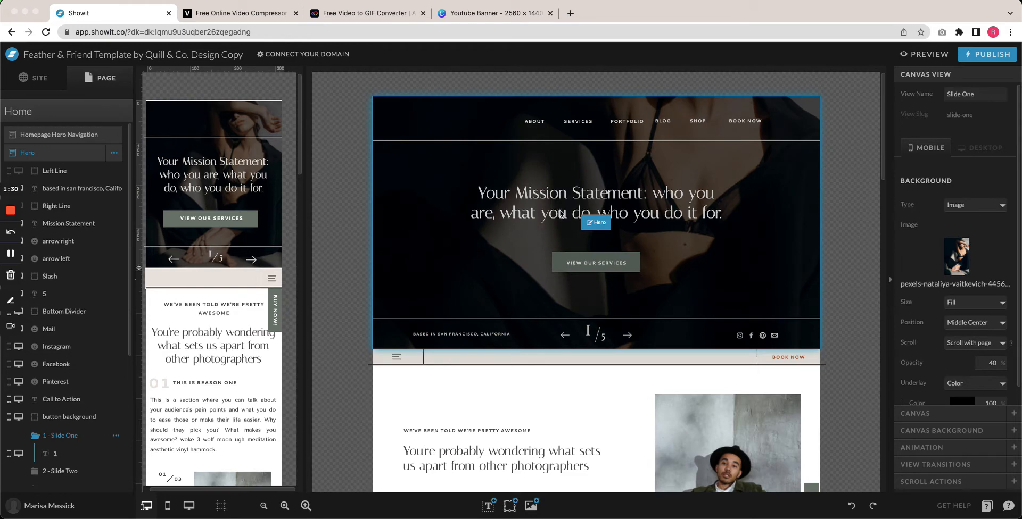
click(513, 213)
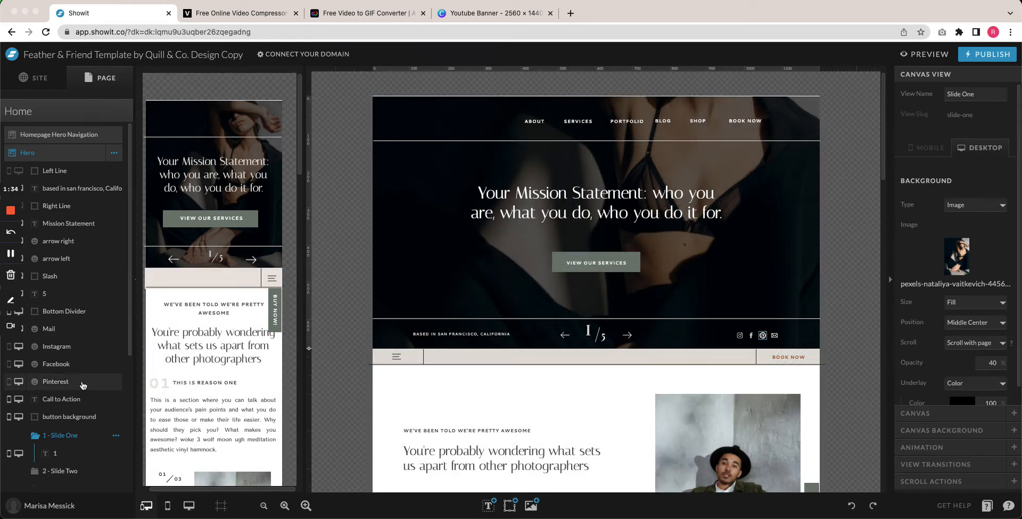
scroll(83, 386, down, 5)
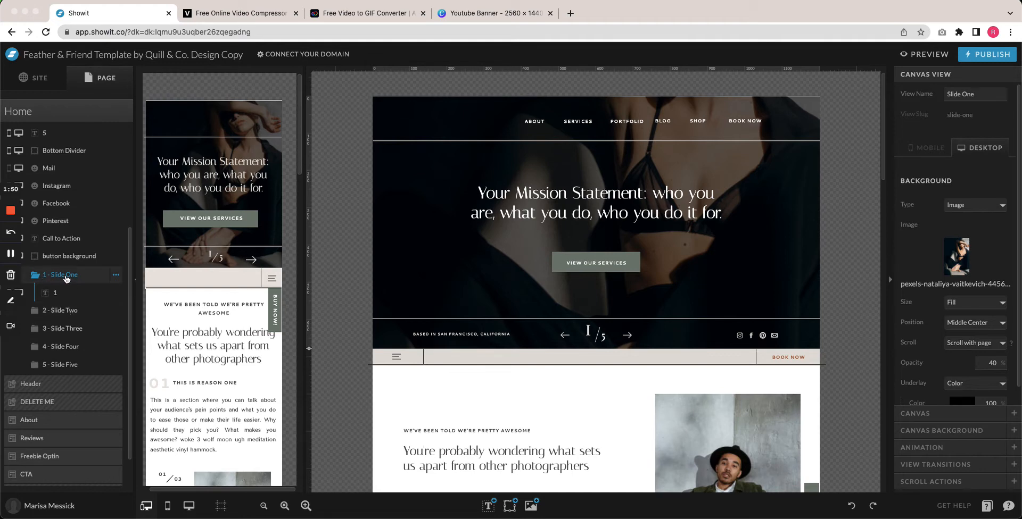
scroll(262, 283, down, 1)
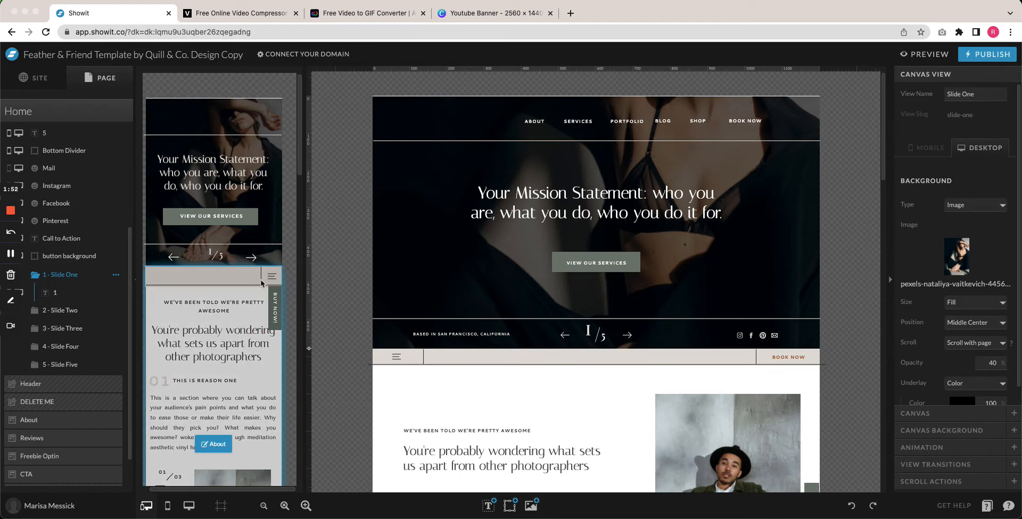
scroll(261, 284, up, 1)
scroll(99, 273, up, 5)
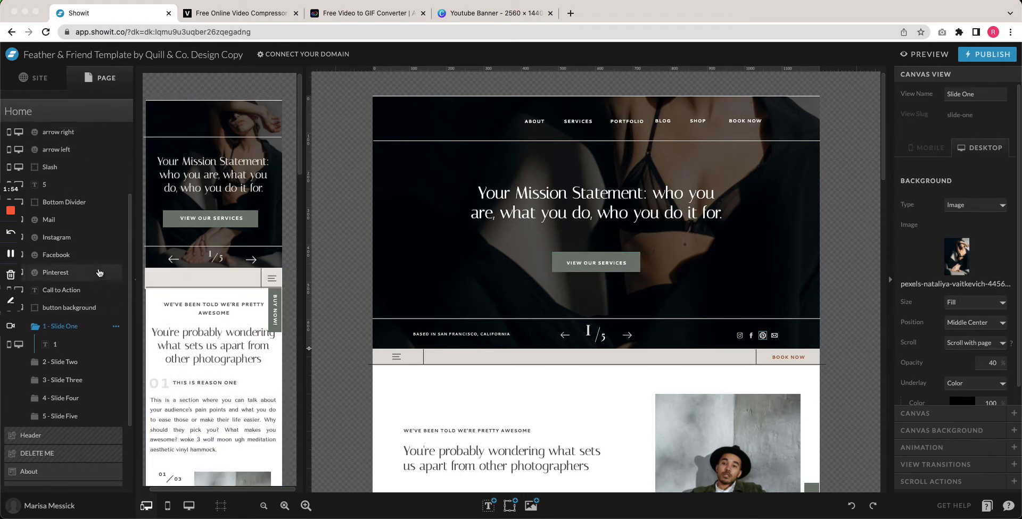
scroll(99, 273, down, 5)
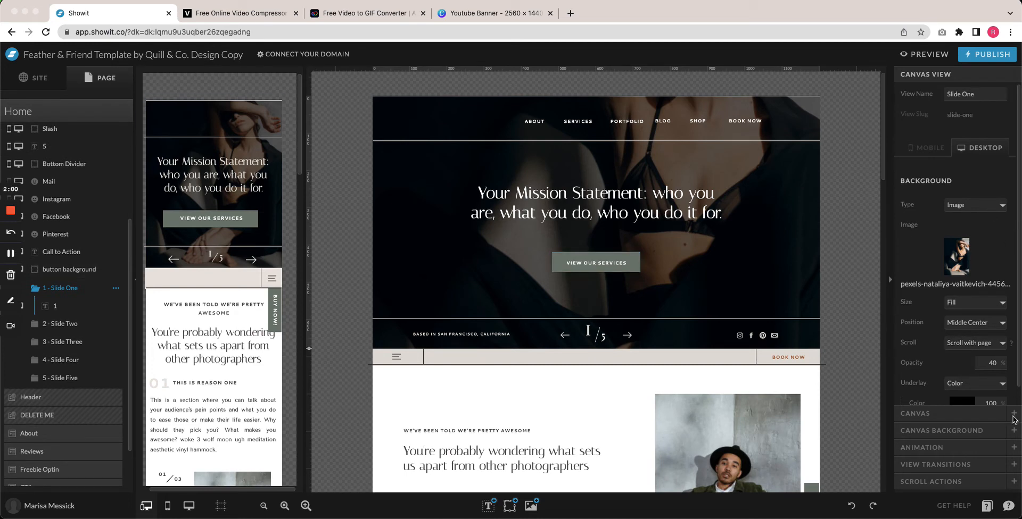
Compare the Hero canvas's own background settings with the Slide One view's background settings.
click(960, 435)
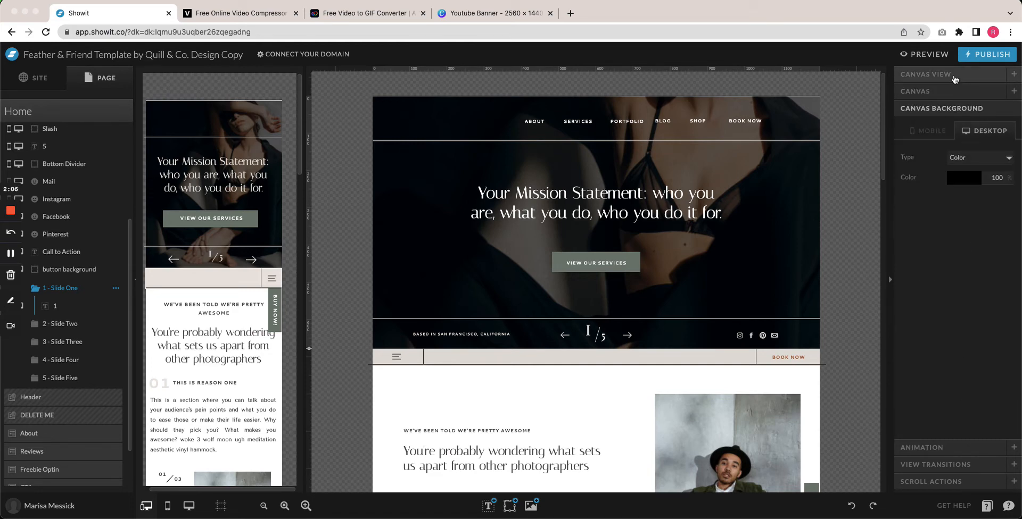
click(954, 79)
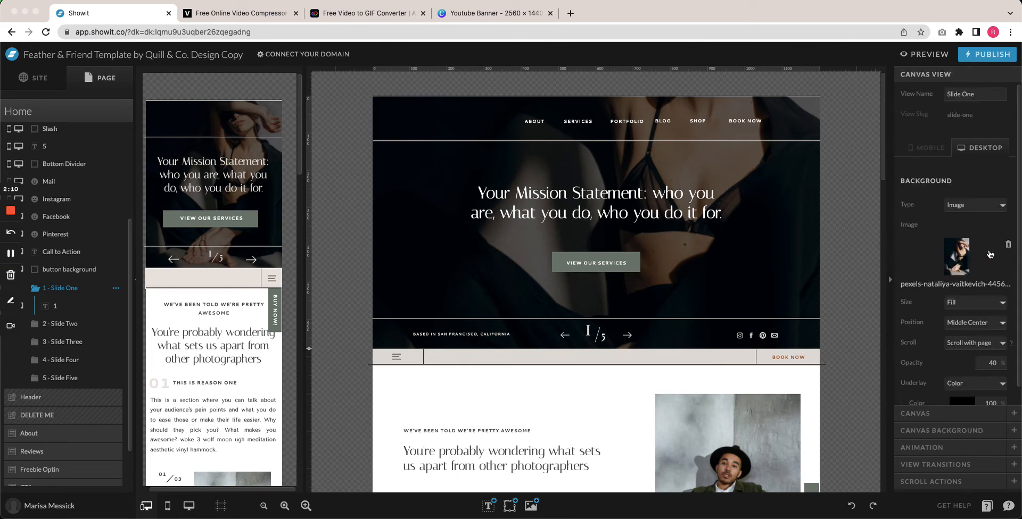
click(947, 436)
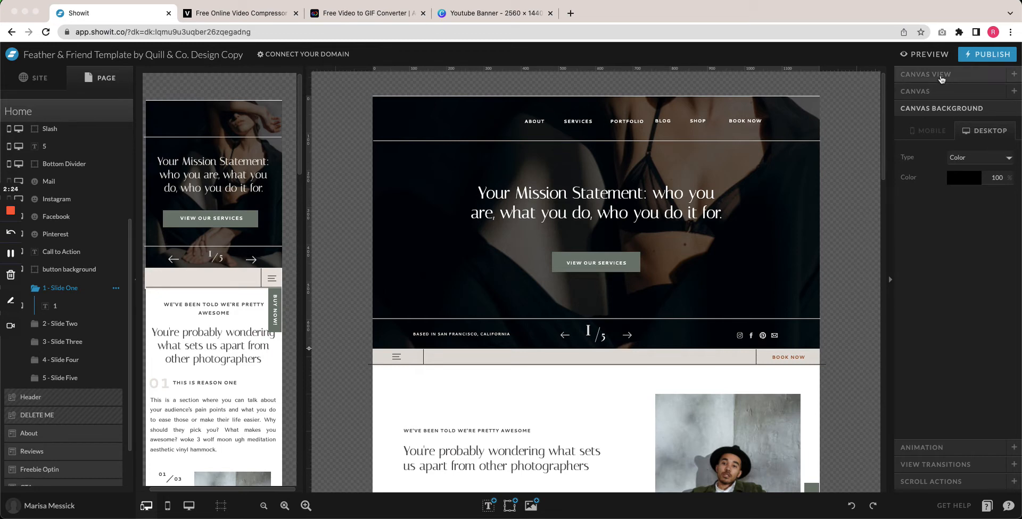
click(940, 76)
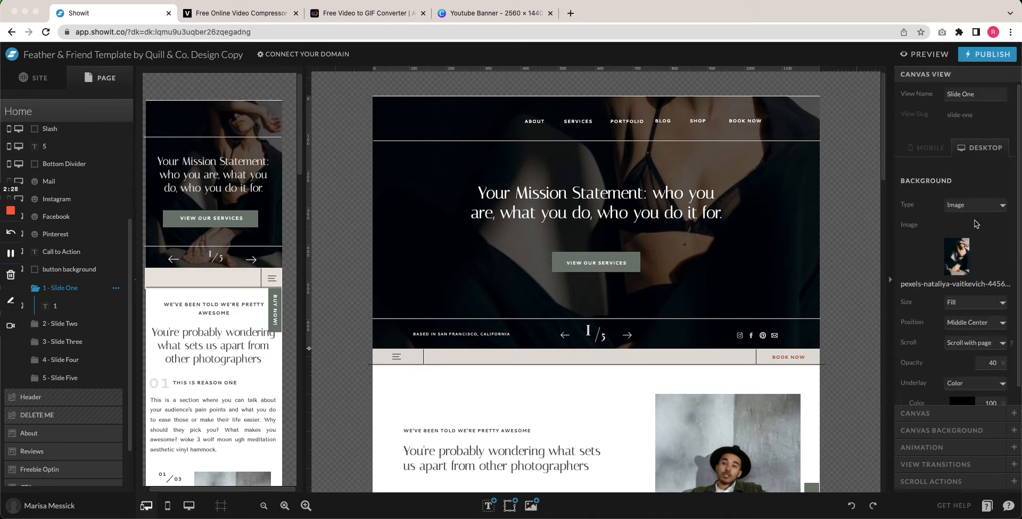
Set the desktop background type of the Hero canvas's Slide One view to Video.
scroll(971, 321, down, 1)
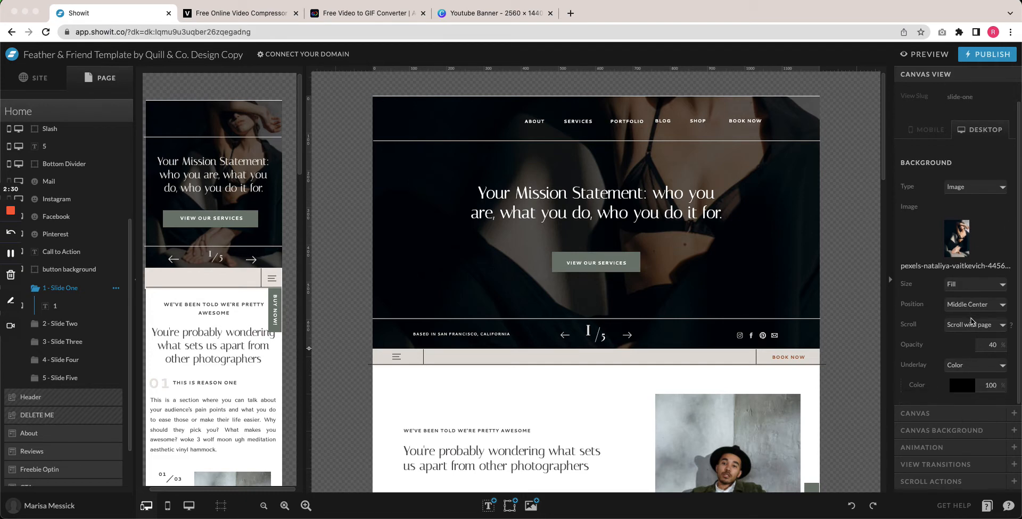
scroll(972, 321, up, 1)
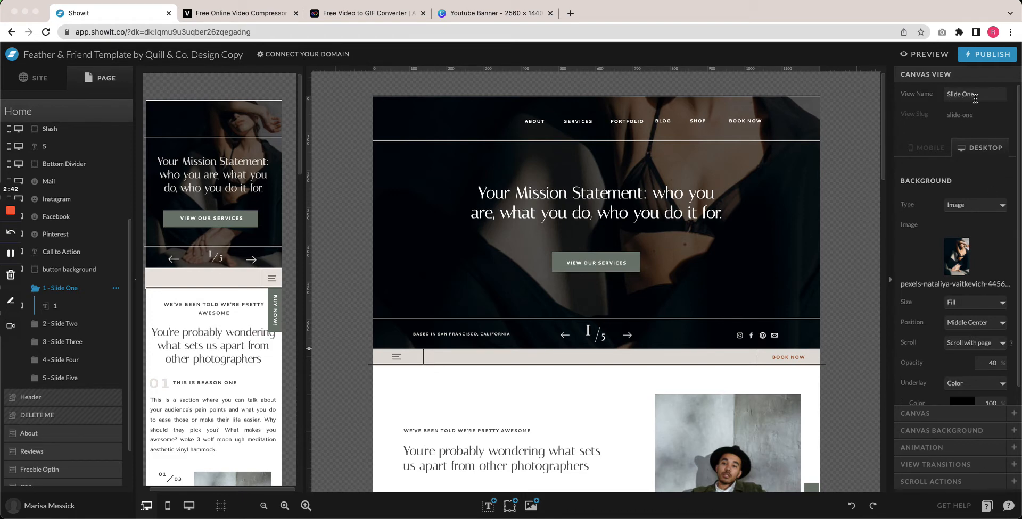
click(964, 211)
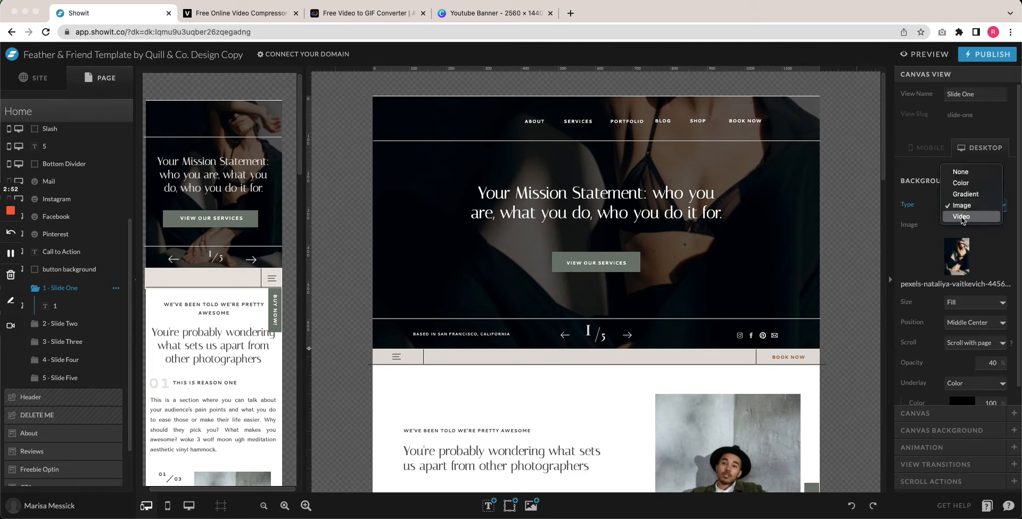
click(961, 217)
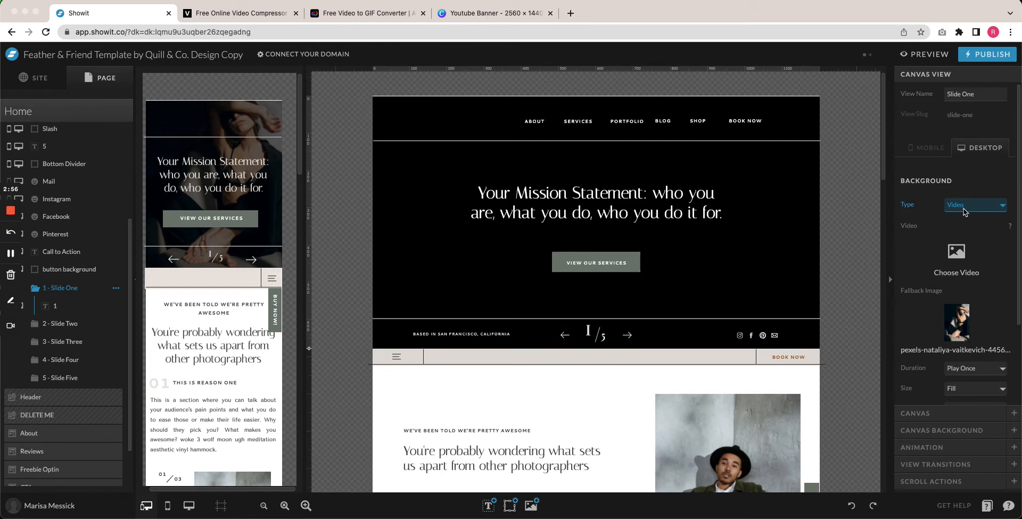
Check which background types Slide One offers in the mobile layout, and return to its desktop settings.
click(932, 150)
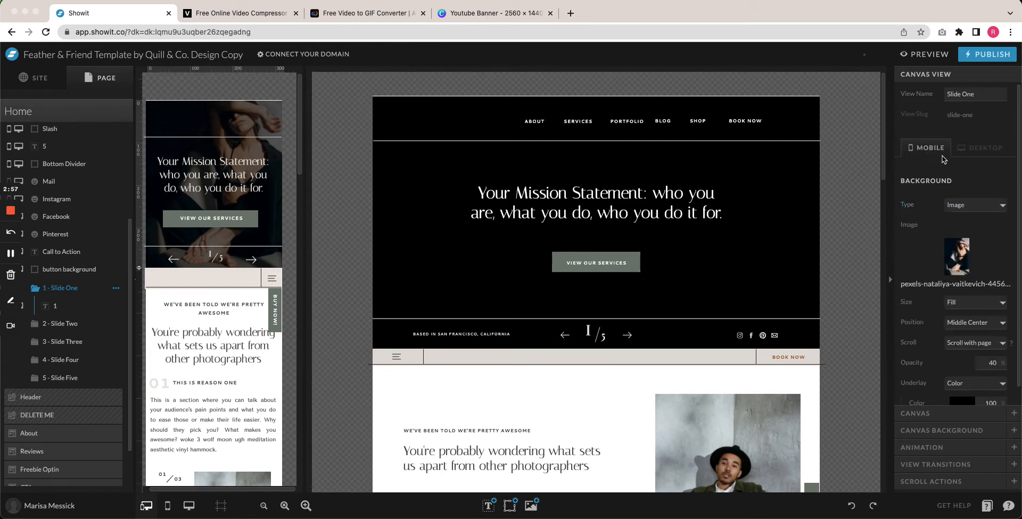
click(974, 154)
click(939, 151)
click(974, 205)
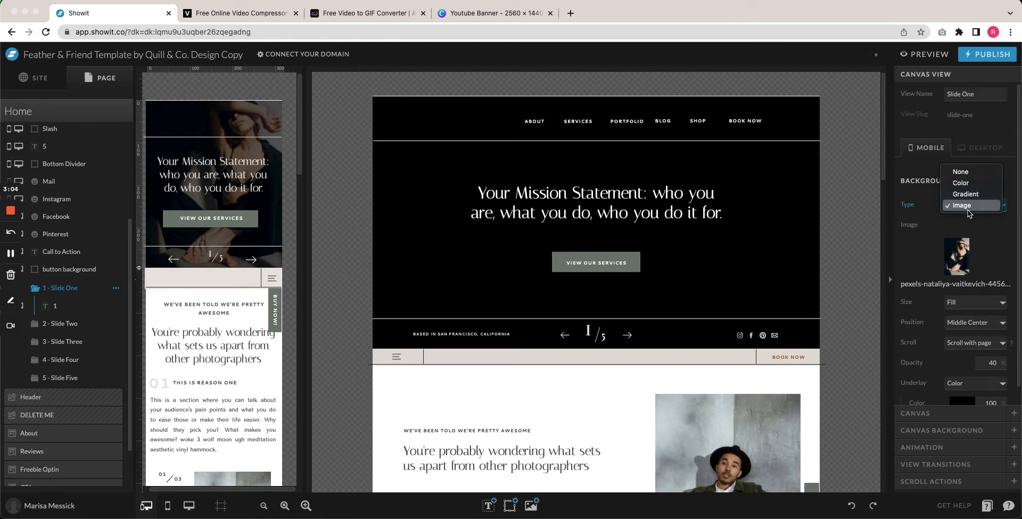
click(979, 148)
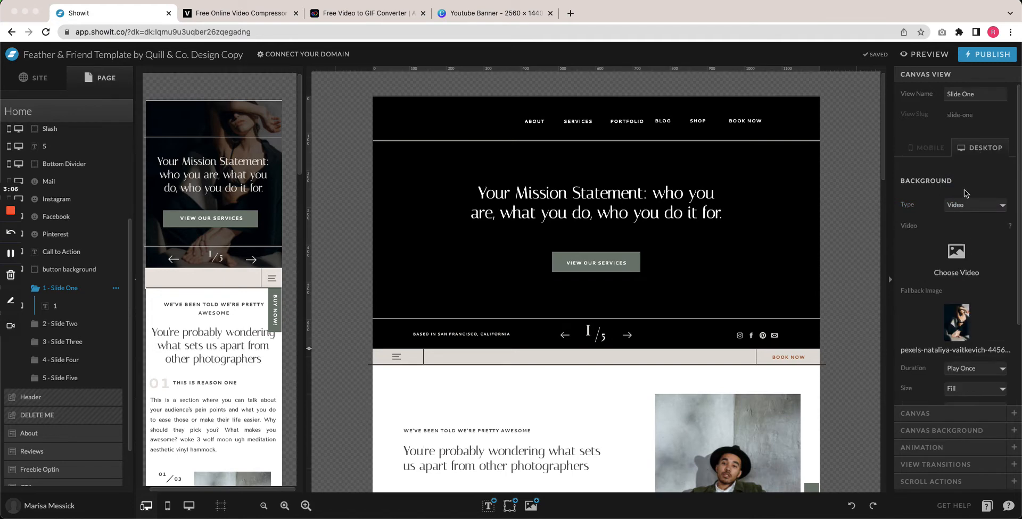
scroll(961, 260, down, 1)
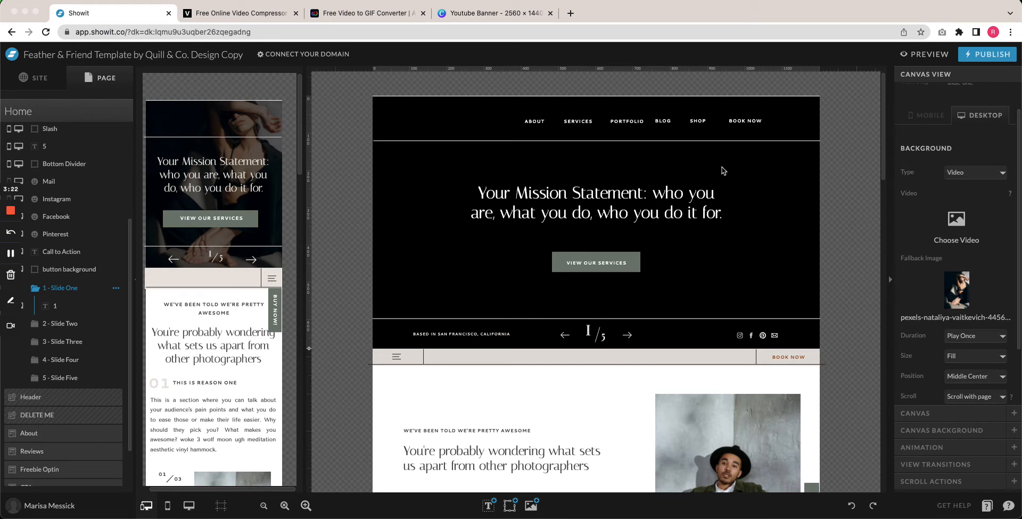
click(956, 222)
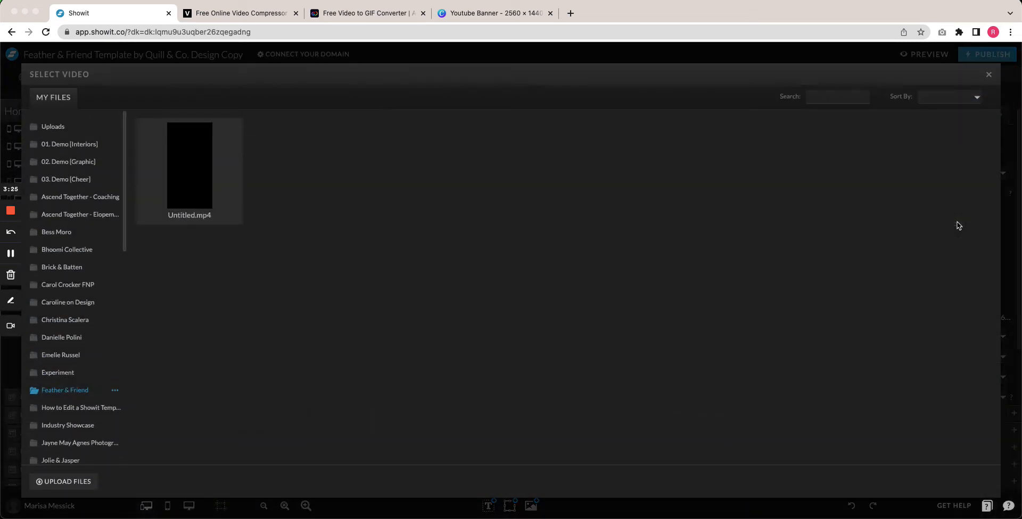
click(186, 168)
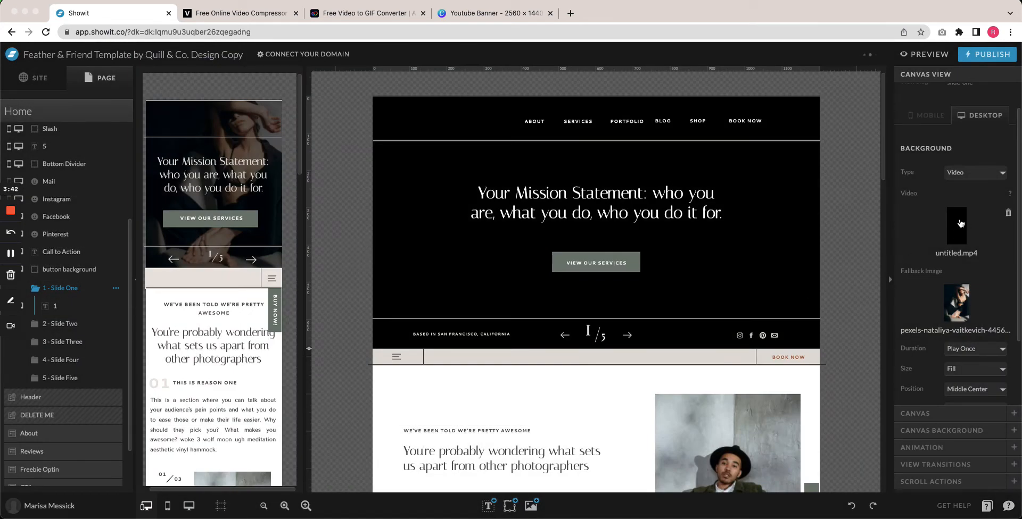
Set the duration of Slide One's background video to Loop.
scroll(961, 223, down, 4)
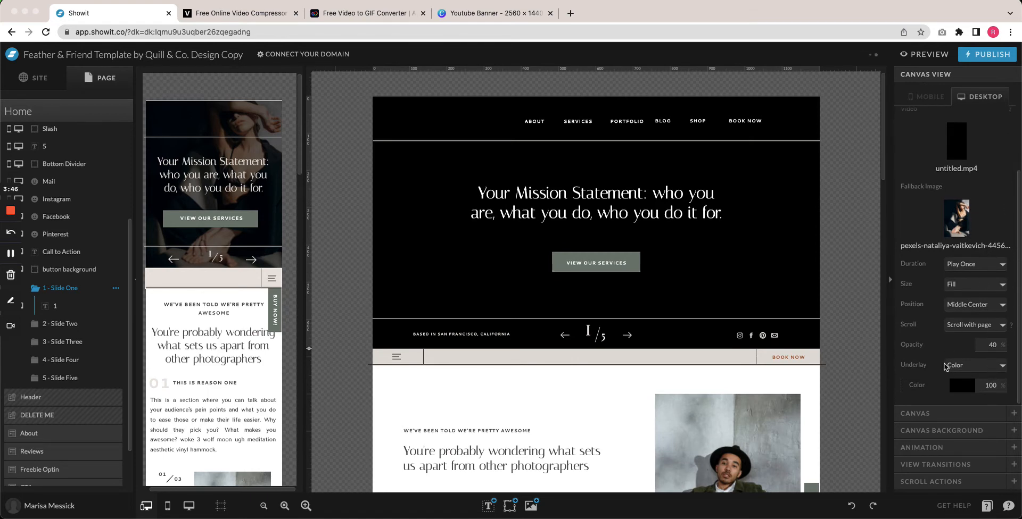
click(979, 268)
click(960, 277)
Examine the background video's position and scroll options, leaving Middle Center and Scroll with page selected.
click(943, 288)
click(979, 308)
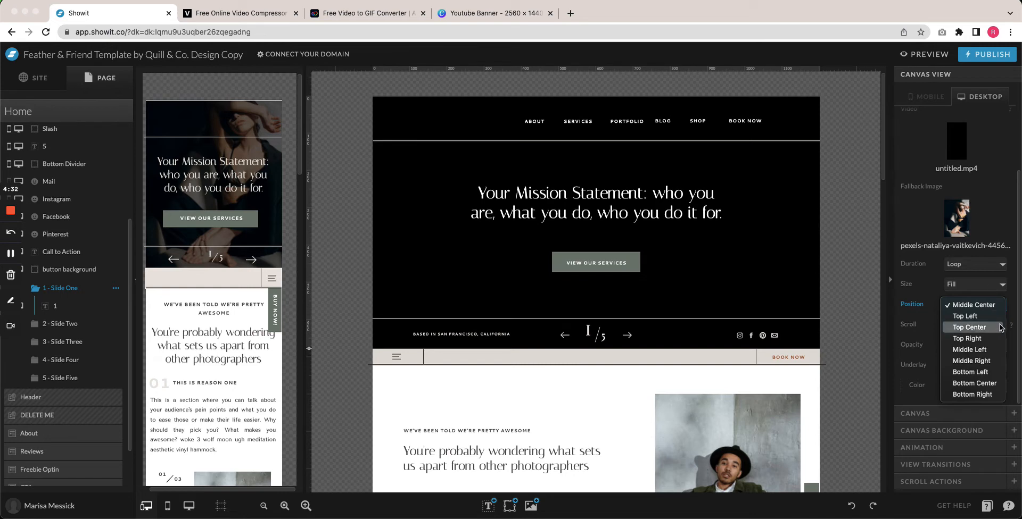
click(980, 289)
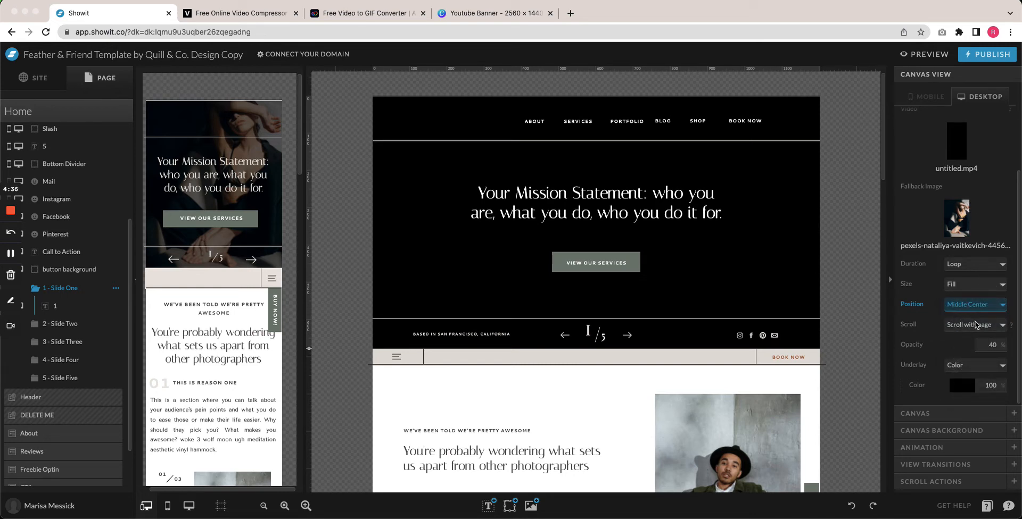
click(975, 326)
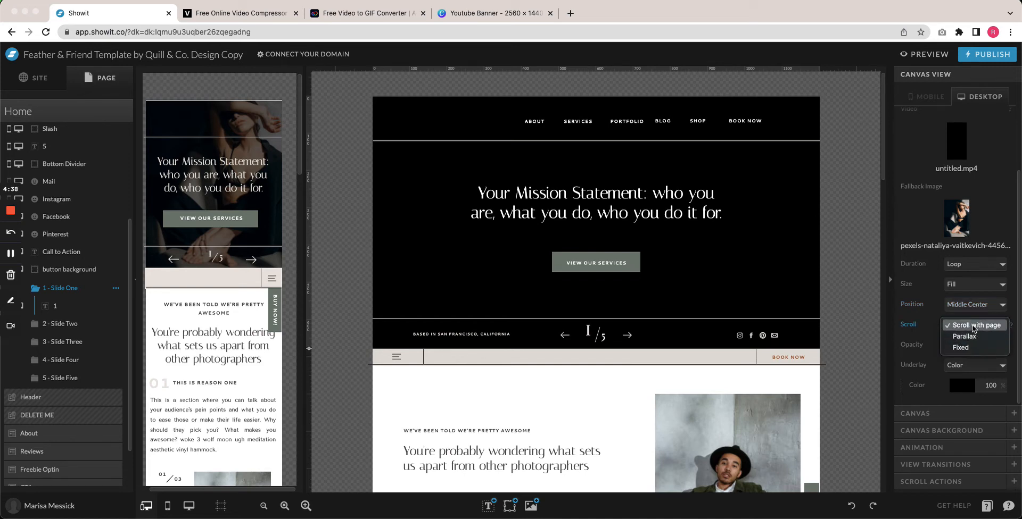
click(974, 326)
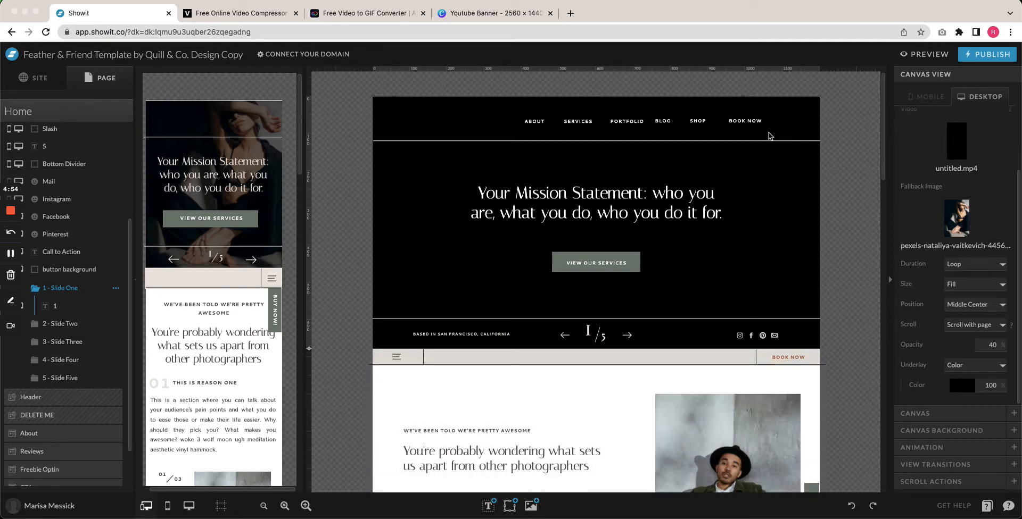
Preview the site, go back through the hero slides to the first one to view its video background, and close the preview.
scroll(978, 206, up, 4)
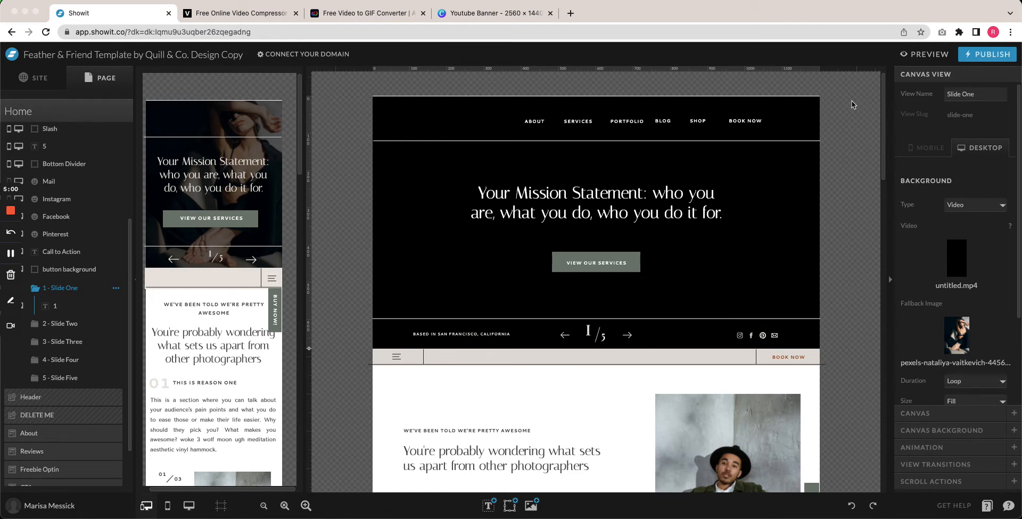
click(925, 56)
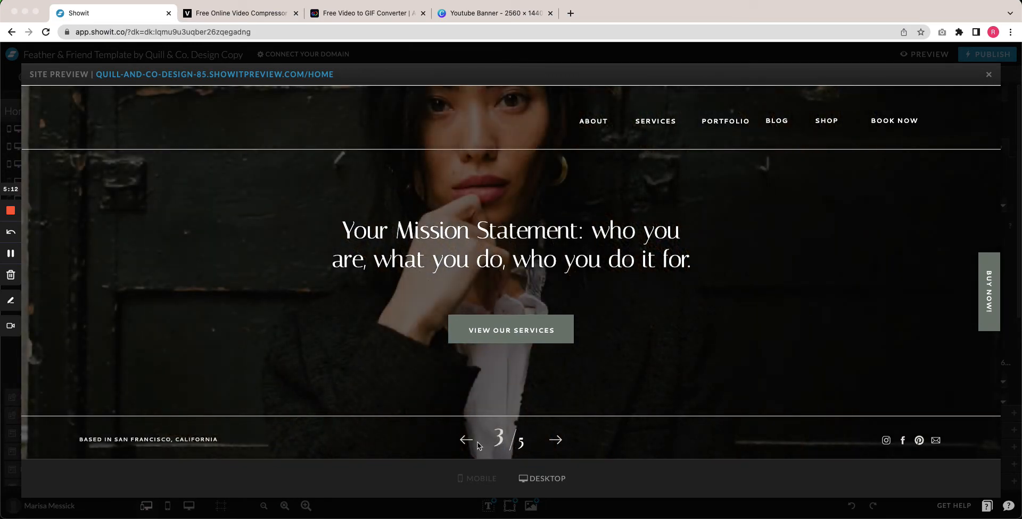
click(470, 444)
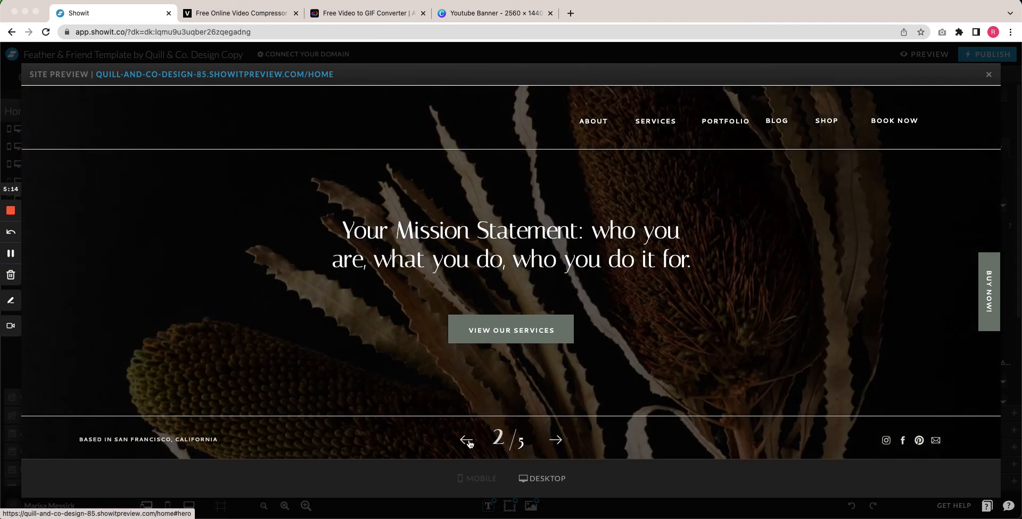
click(469, 442)
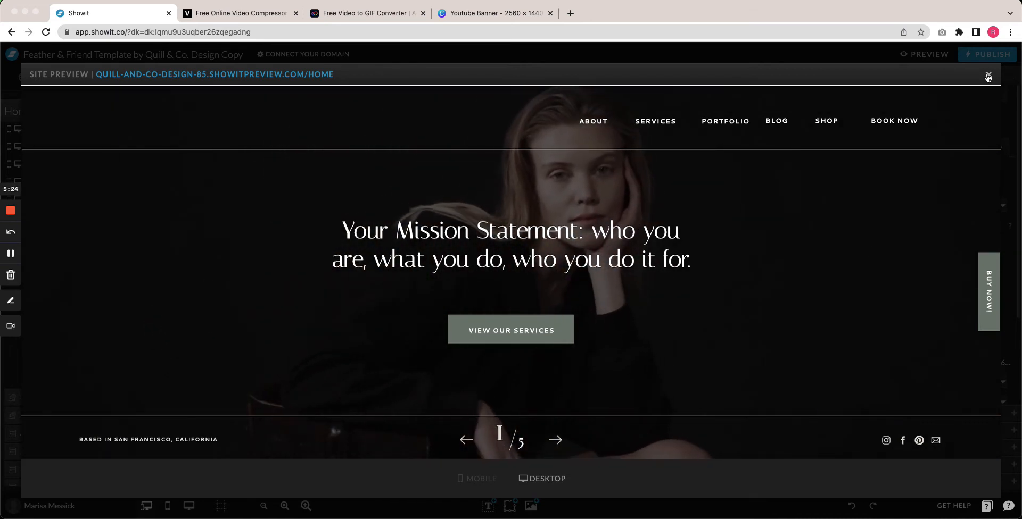
click(988, 75)
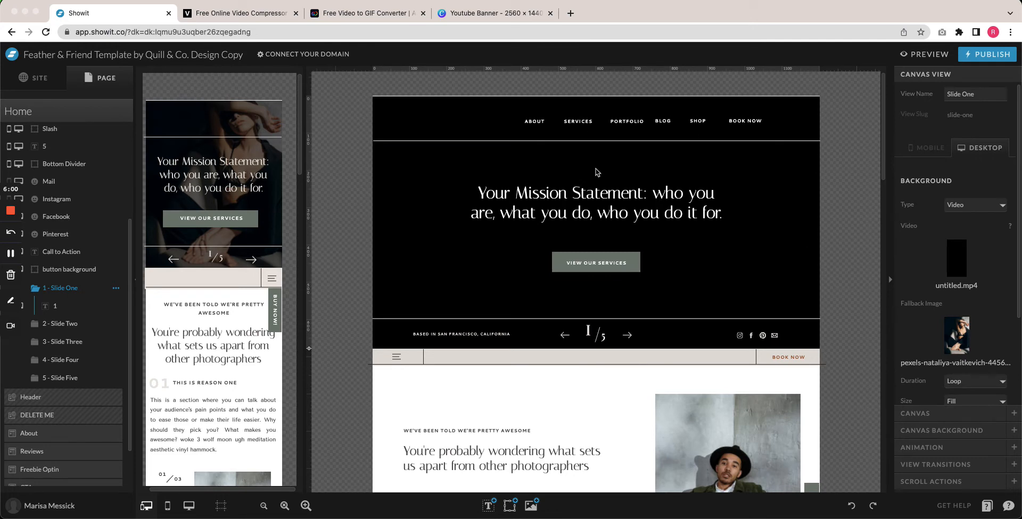
Switch to the VEED.IO Video Compressor and upload a video file for compression.
click(245, 19)
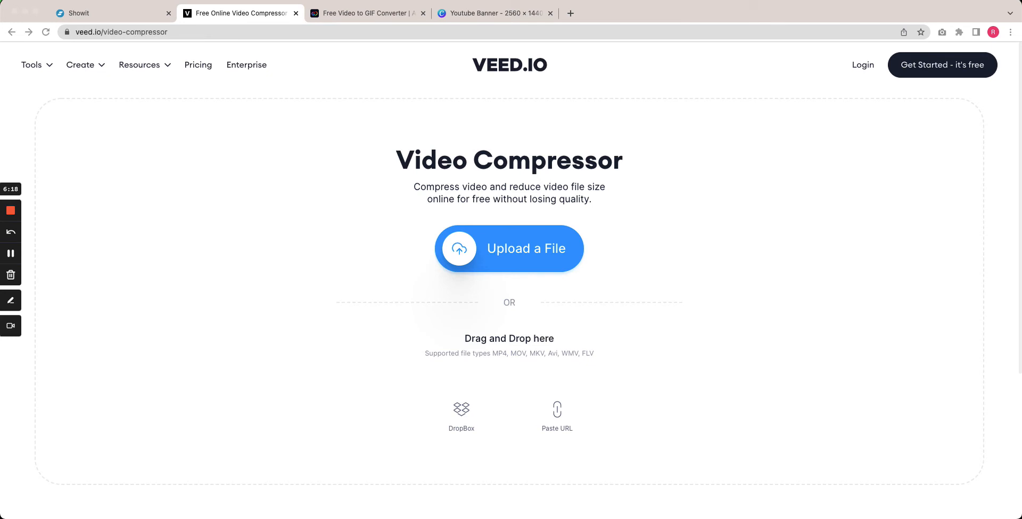
drag(1016, 298, 574, 257)
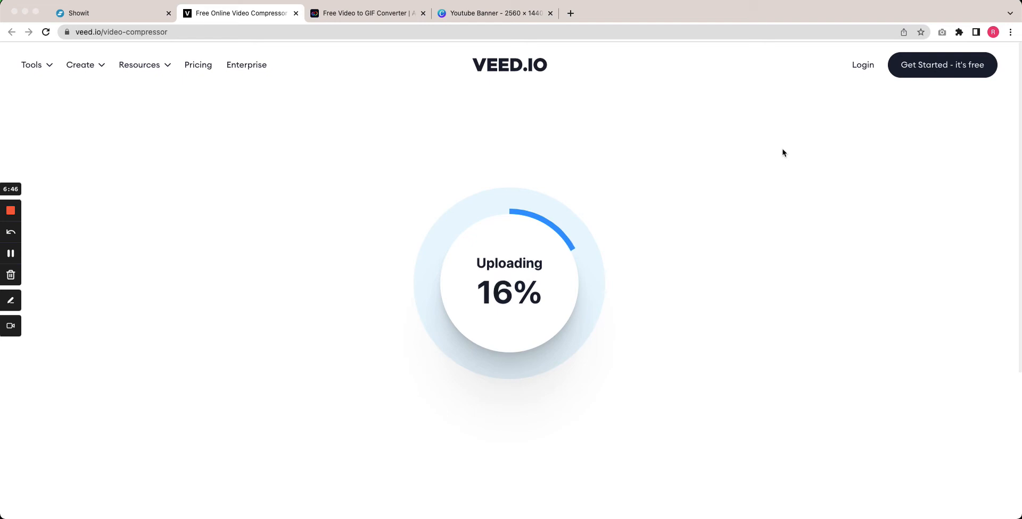
click(119, 17)
scroll(654, 168, down, 2)
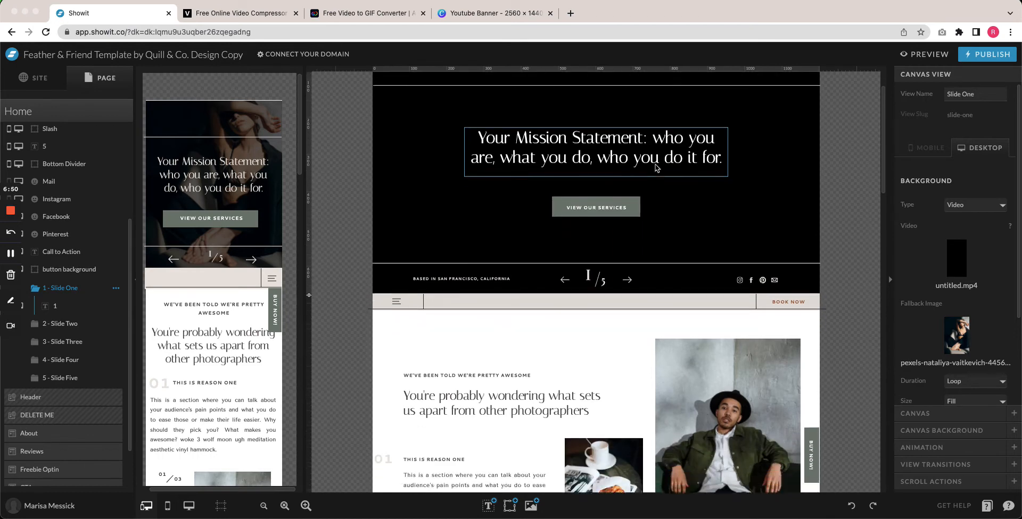
scroll(655, 168, up, 2)
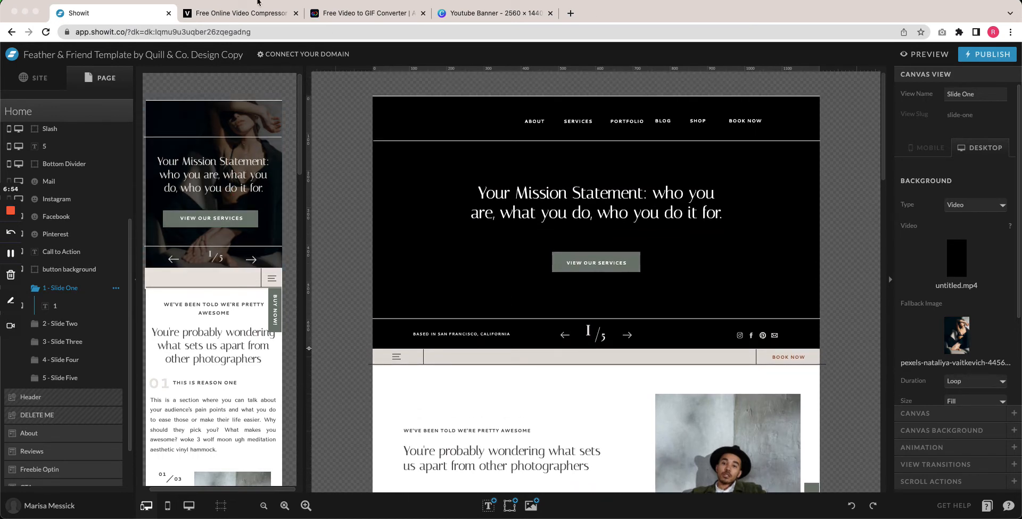
click(250, 14)
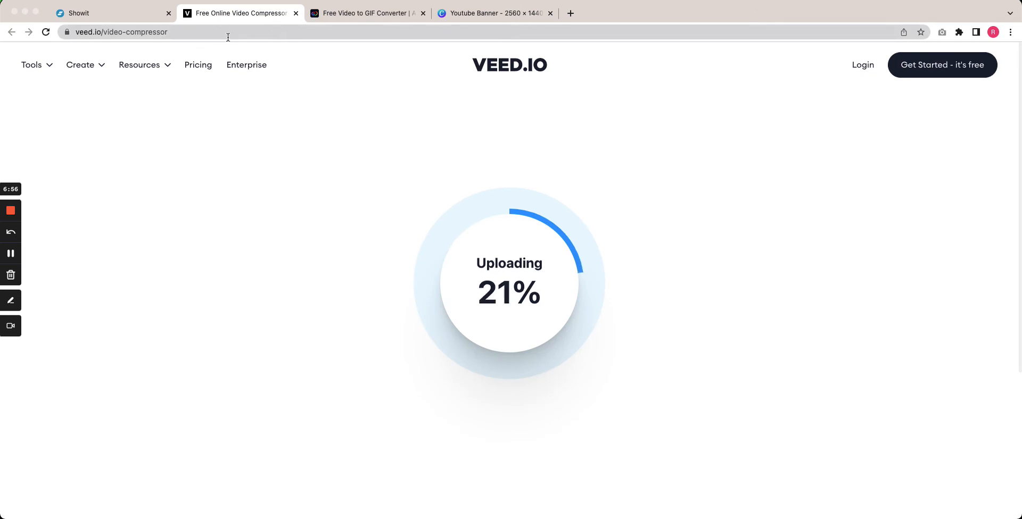
Once the video has uploaded, move its compression level close to High Quality, keep the original 2160 x 4096 resolution, and compress it.
click(119, 20)
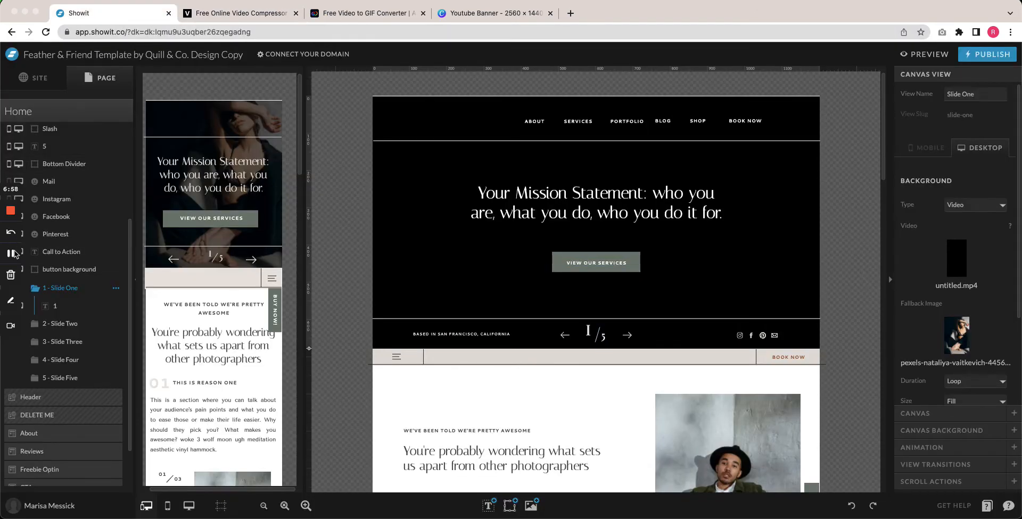
key(ctrl+Tab)
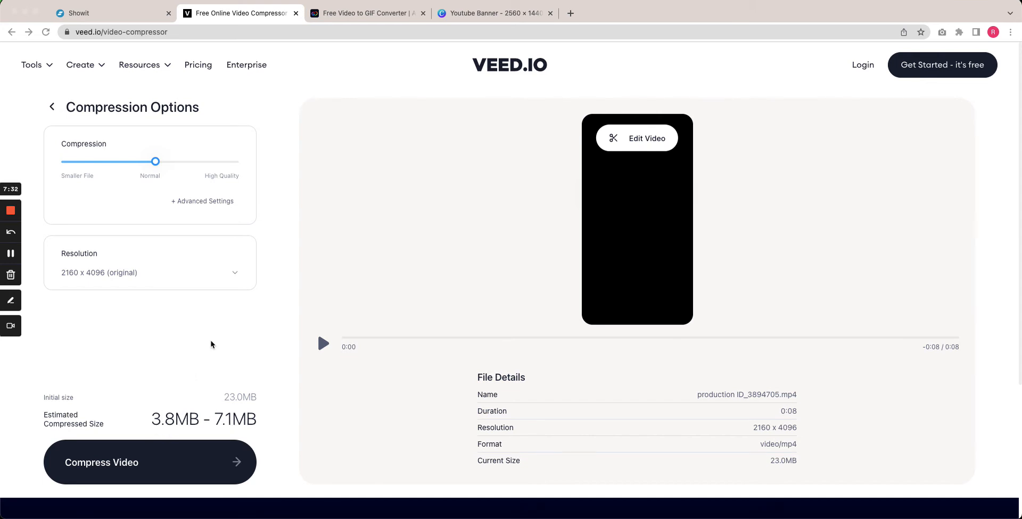
click(155, 163)
drag(155, 162, 211, 165)
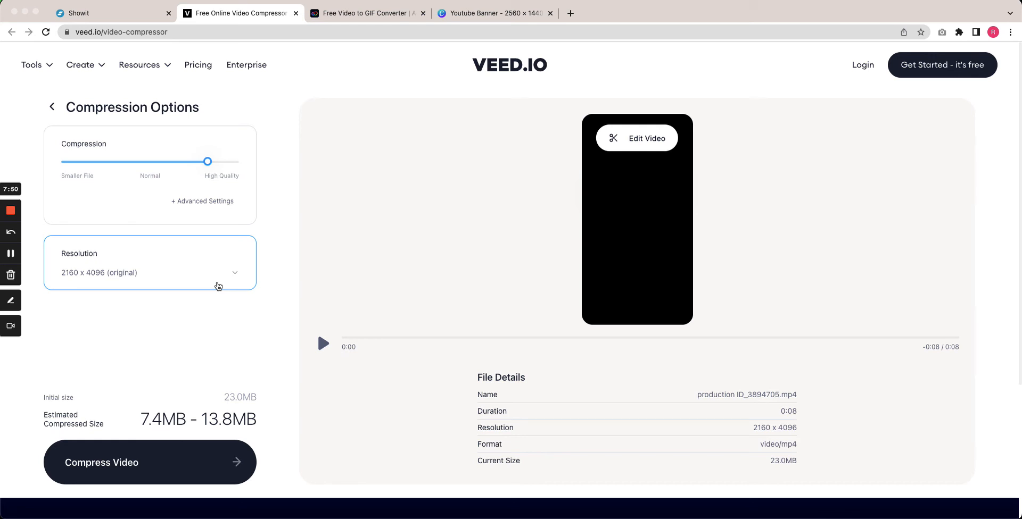
click(226, 458)
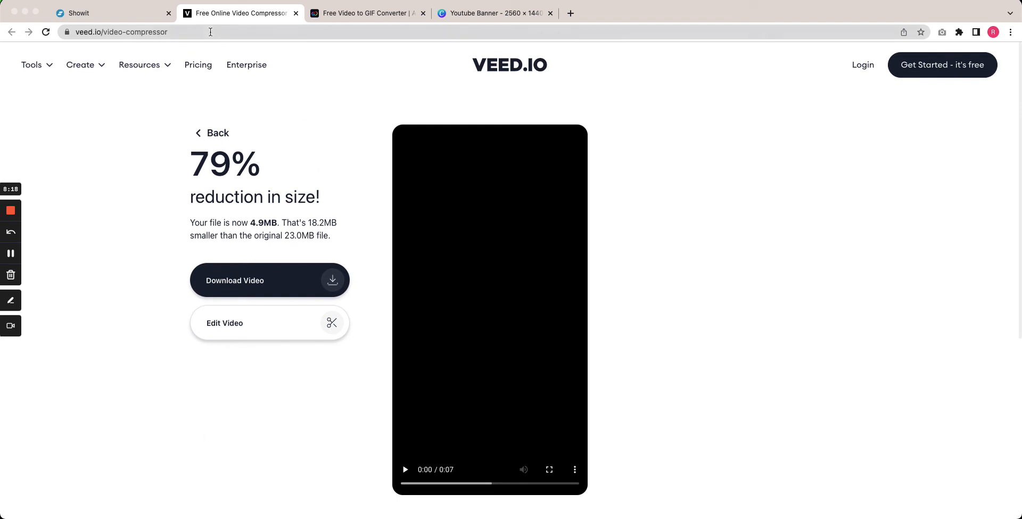
Switch to Showit and look through the Feather & Friend folder of the media library and its upload option, then close it.
click(117, 14)
click(33, 78)
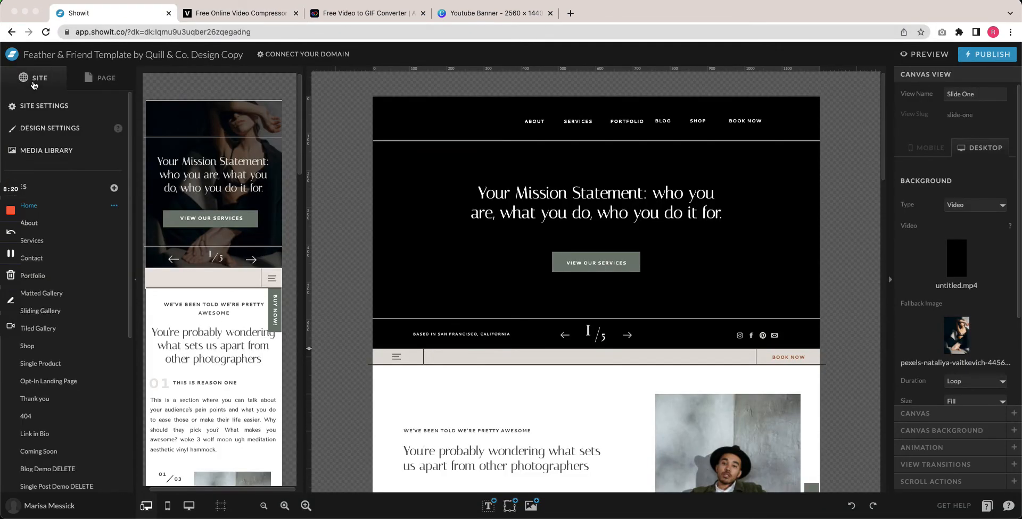
click(62, 152)
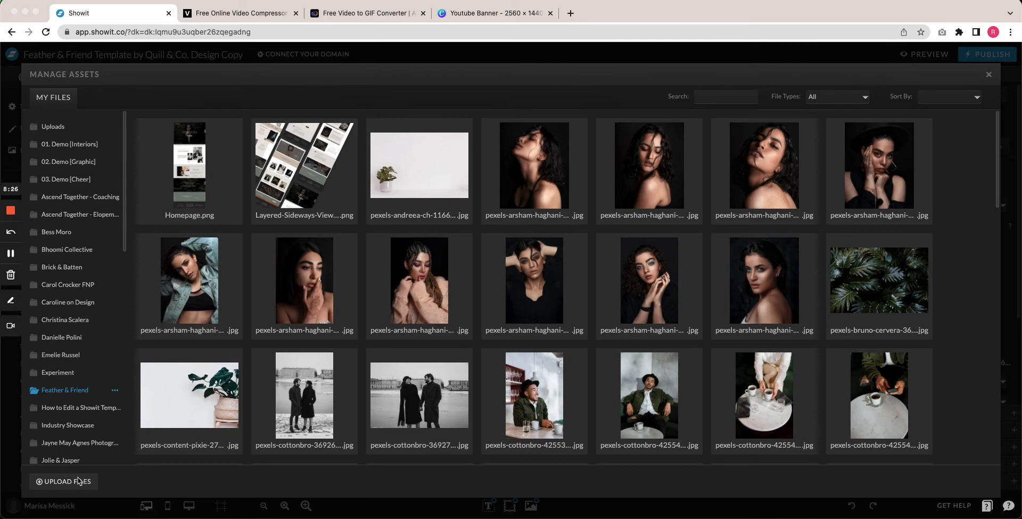
scroll(724, 248, down, 5)
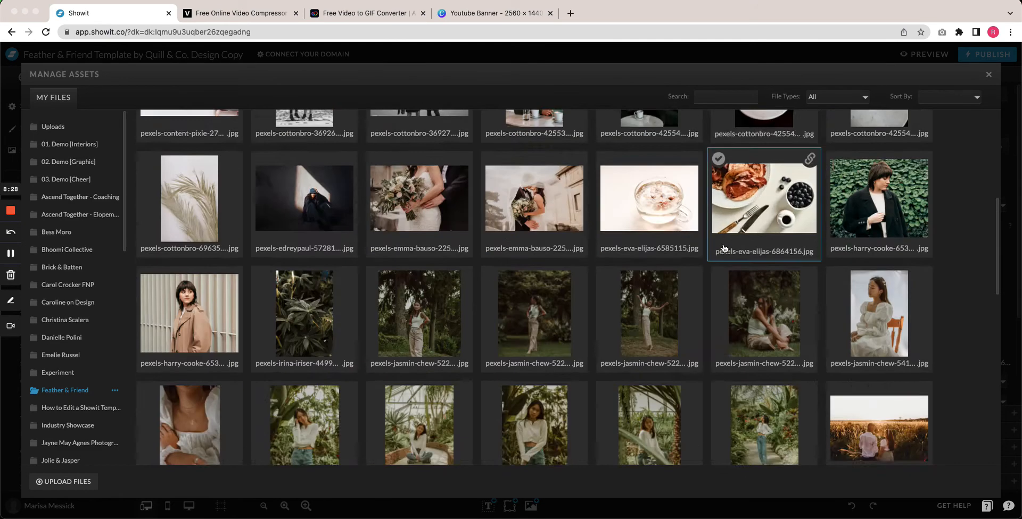
scroll(723, 248, down, 10)
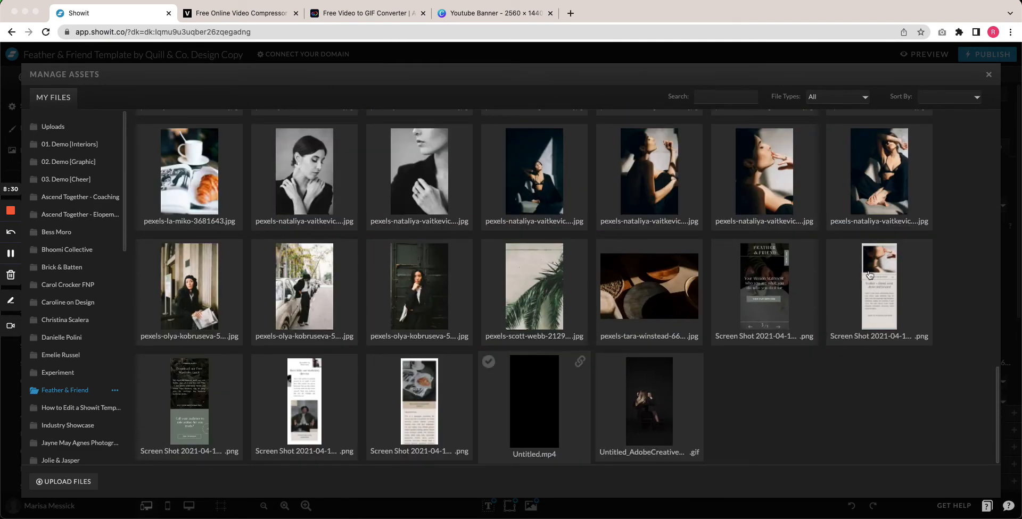
click(988, 75)
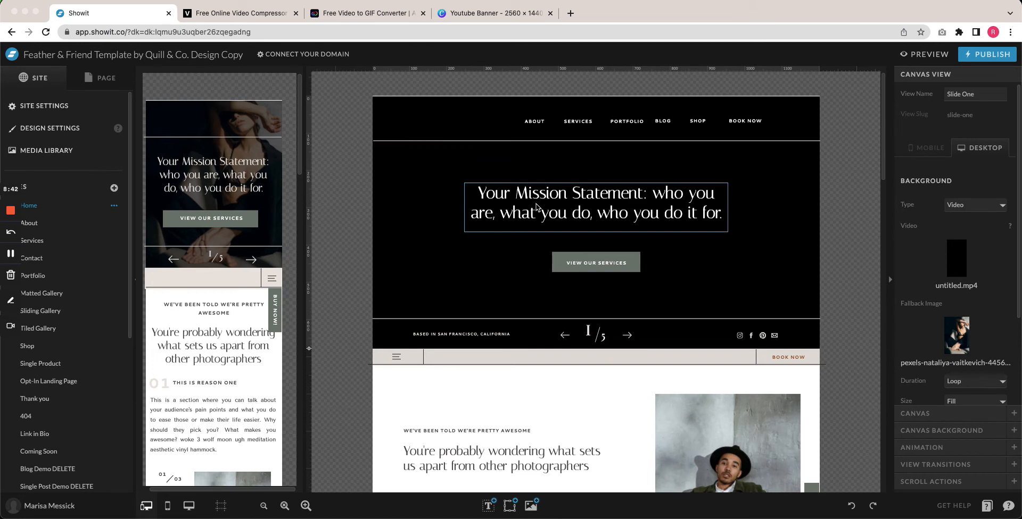
Set the background type of Slide One's mobile canvas view to Color.
click(755, 161)
click(928, 148)
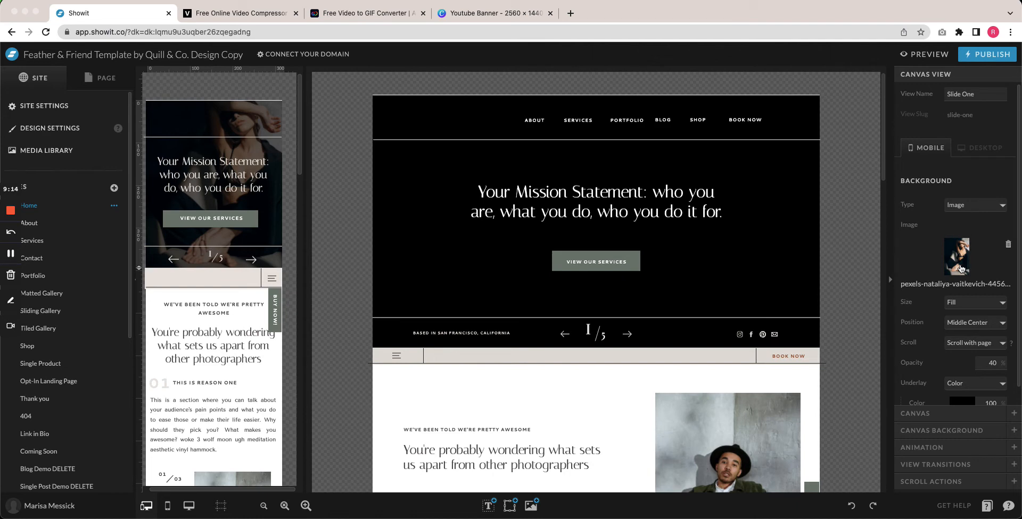
click(967, 206)
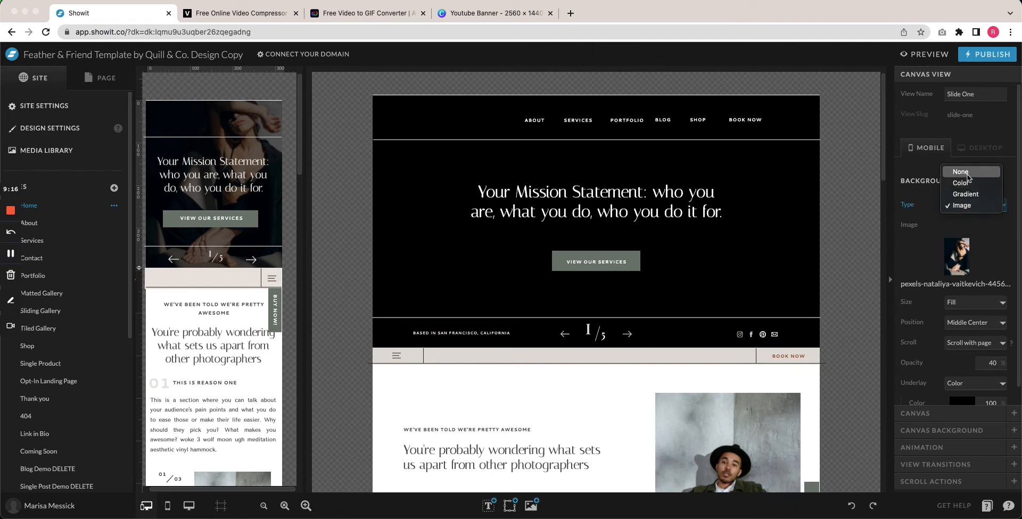
click(964, 186)
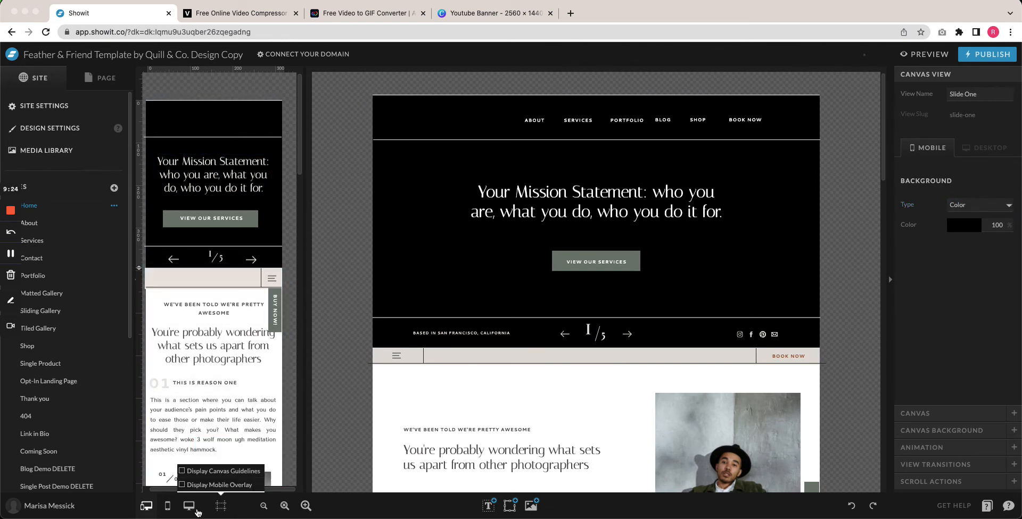
Show only the mobile layout and add the Untitled_AdobeCreative GIF from the Feather & Friend folder to Slide One.
click(168, 506)
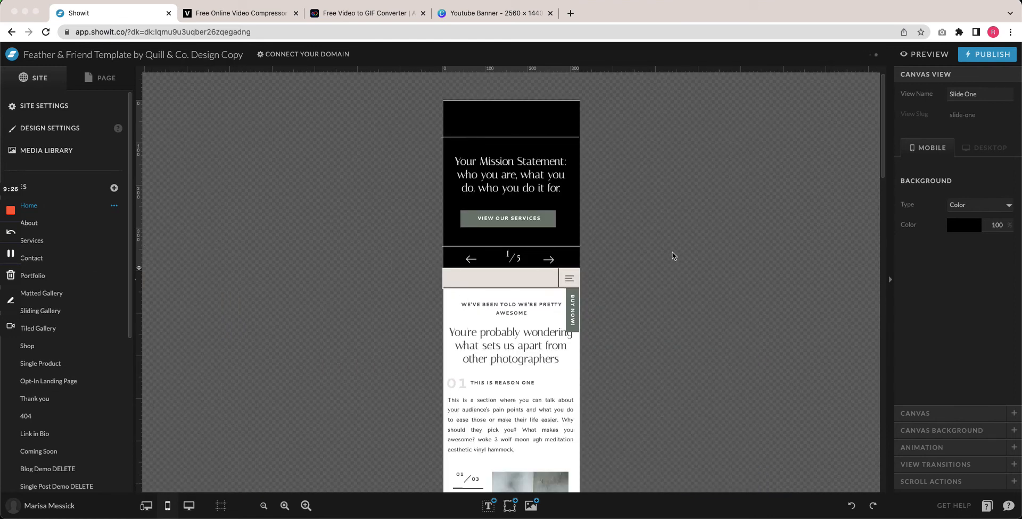
key(super+equal)
key(super+equal)
key(super+equal)
key(super+equal)
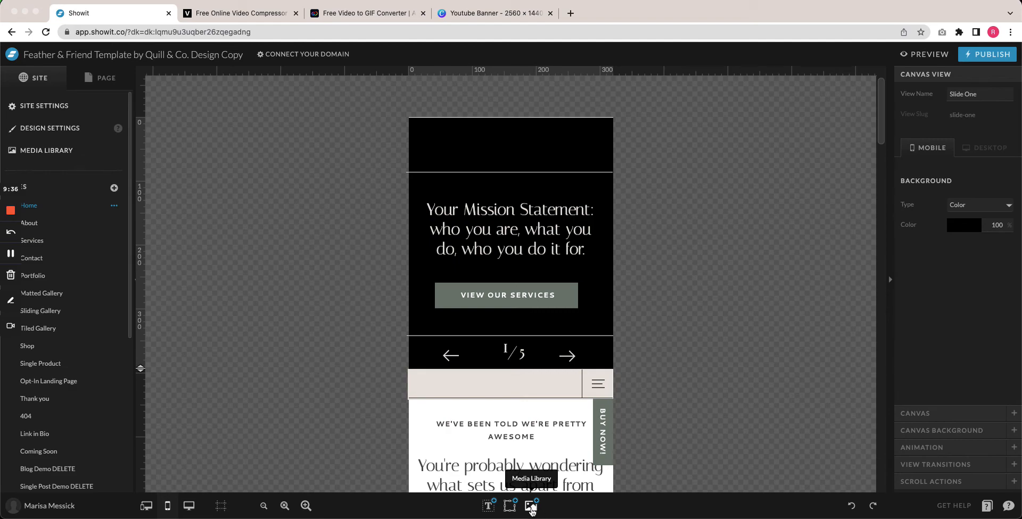
click(531, 506)
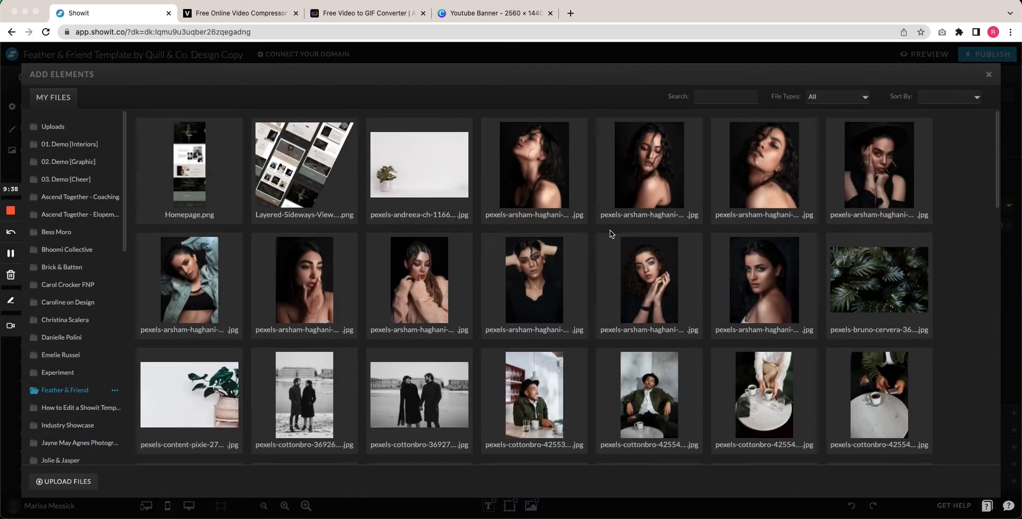
scroll(611, 235, down, 5)
scroll(611, 234, down, 10)
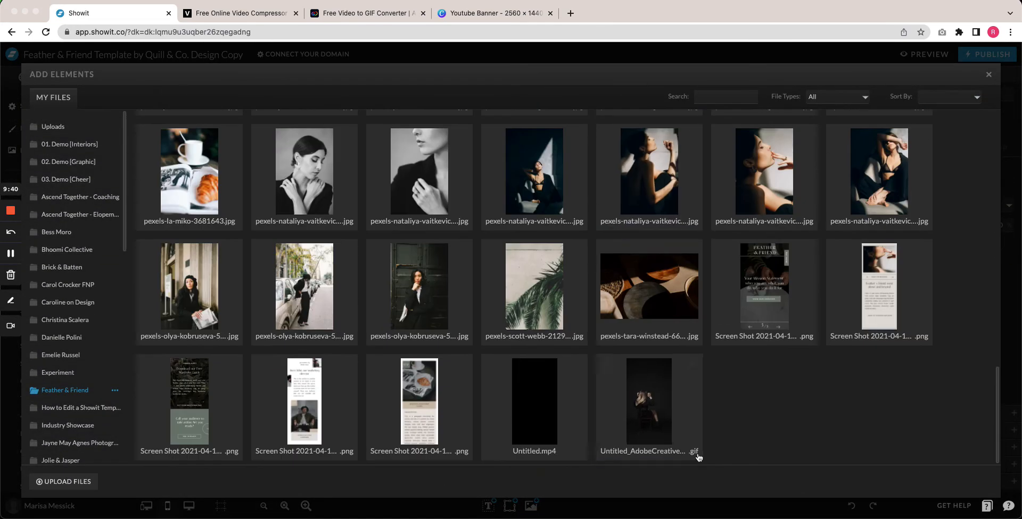
click(666, 402)
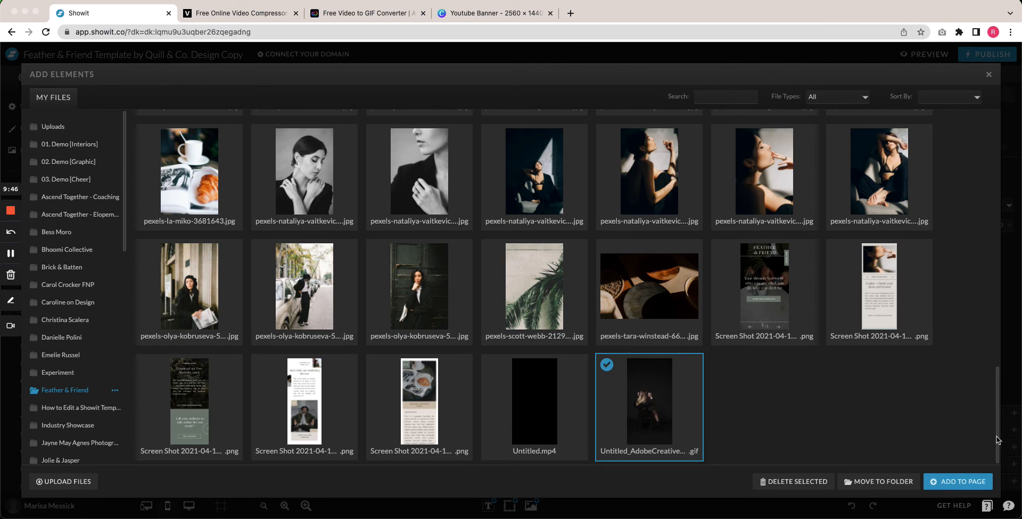
click(970, 482)
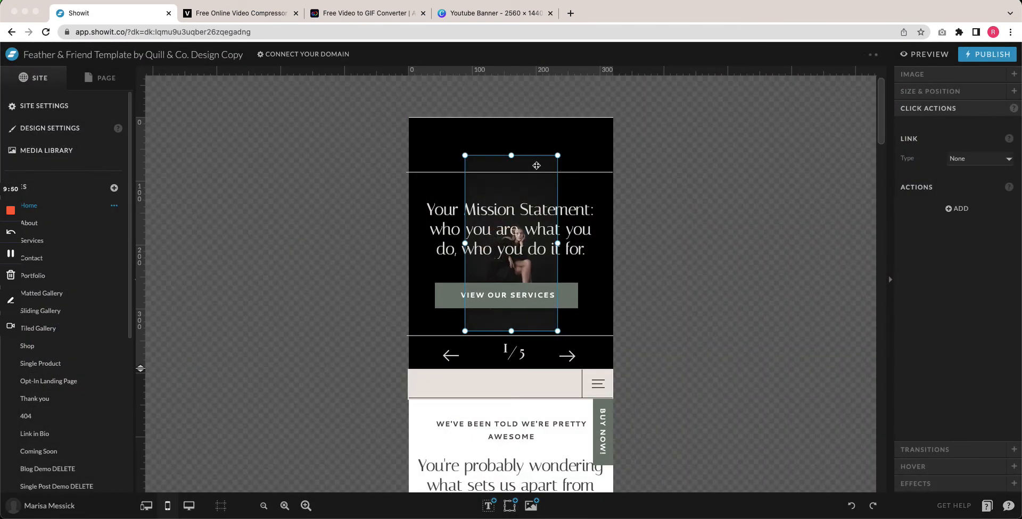
Set the GIF's mobile width to 320 px and center it horizontally on the canvas.
click(942, 92)
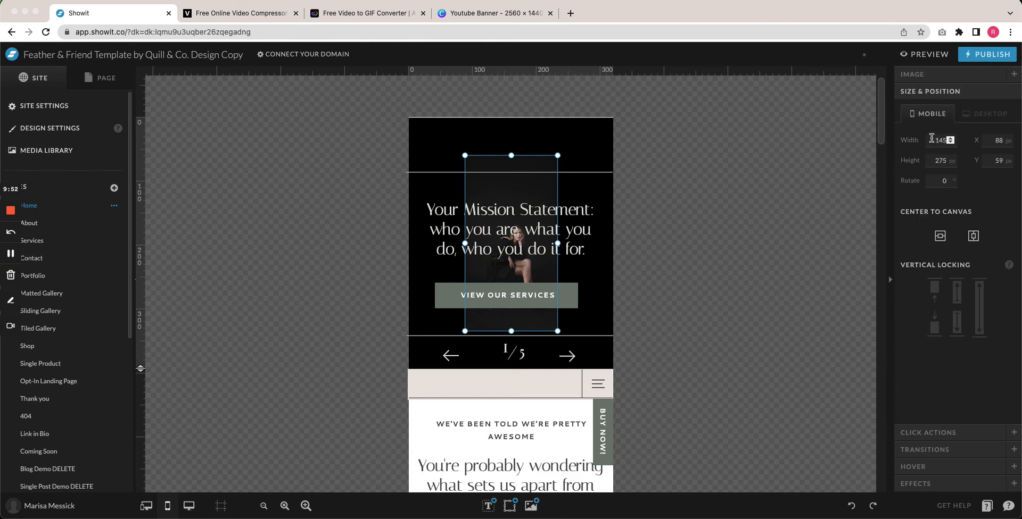
double_click(932, 139)
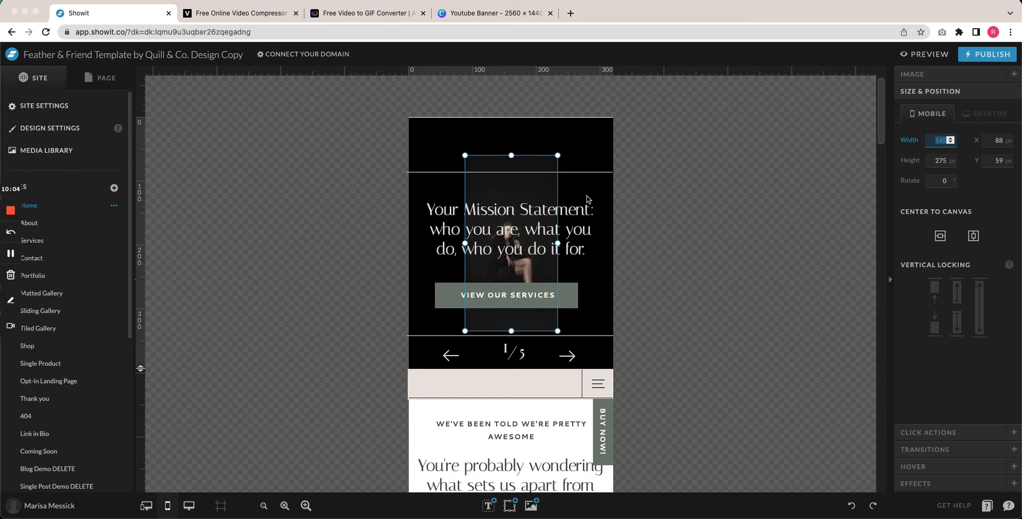
text(320)
key(Return)
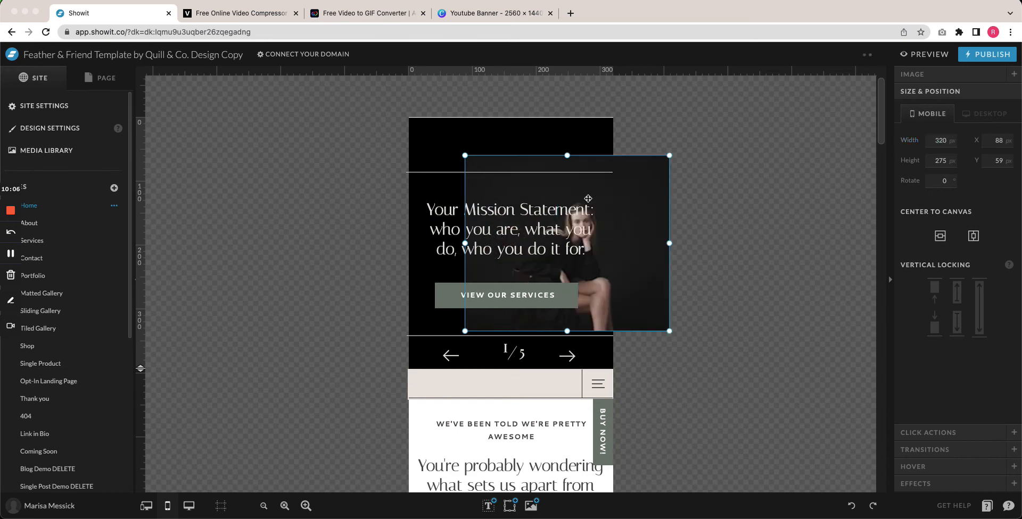
click(974, 238)
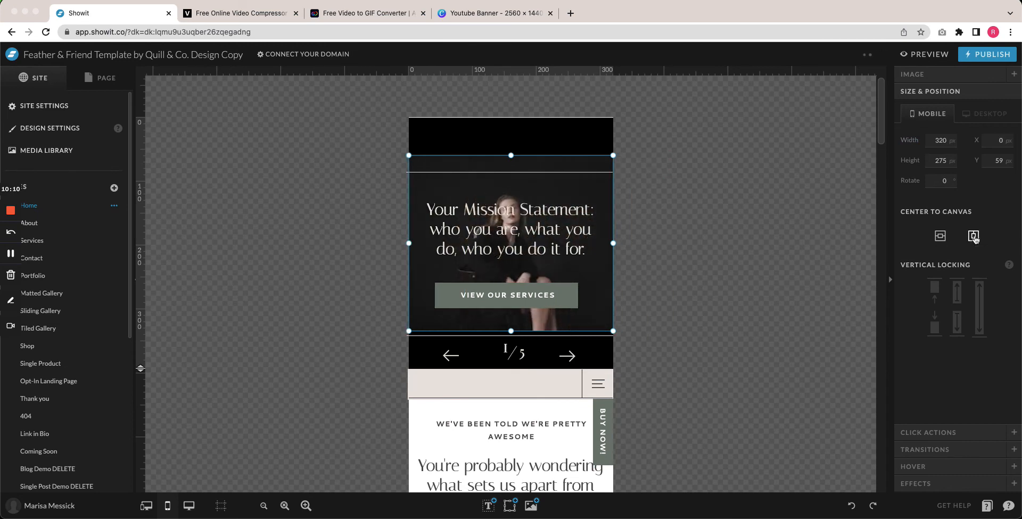
Check the Hero canvas's mobile minimum height, set the GIF's height to 395 px, and center it vertically on the canvas.
click(540, 144)
click(540, 140)
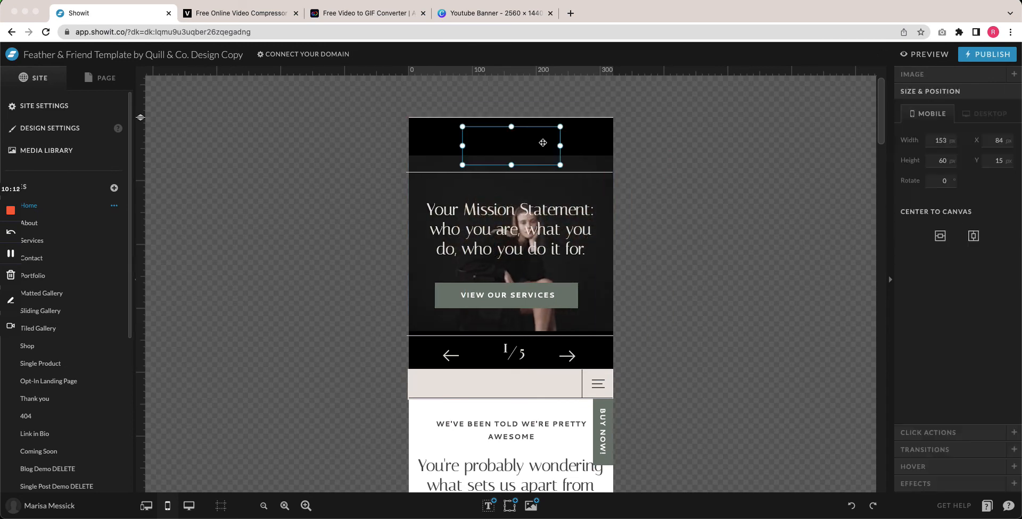
click(661, 149)
click(611, 148)
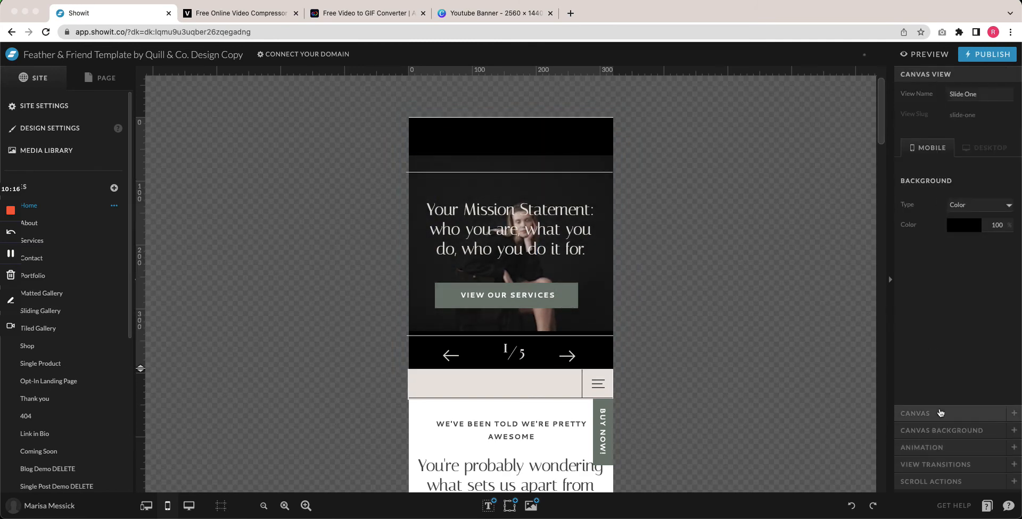
click(940, 413)
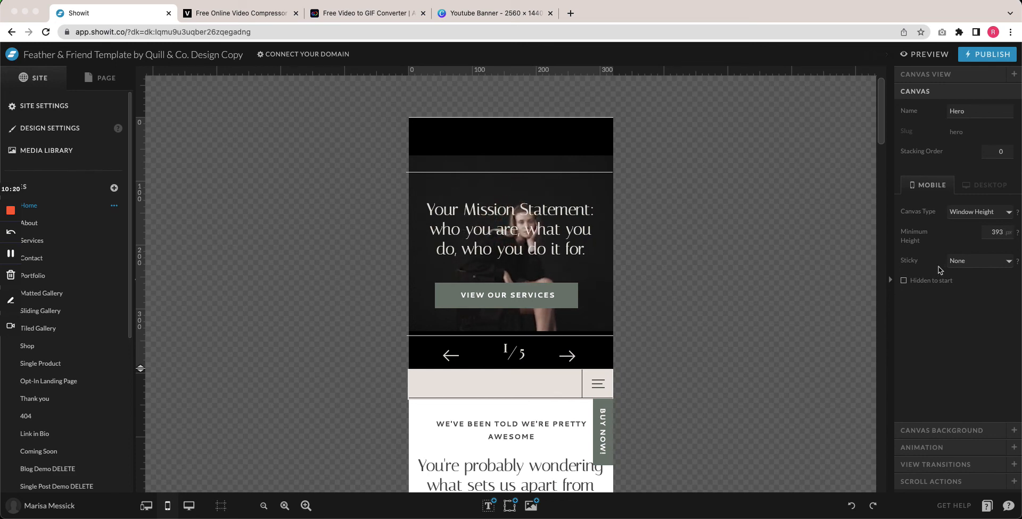
click(605, 166)
click(933, 161)
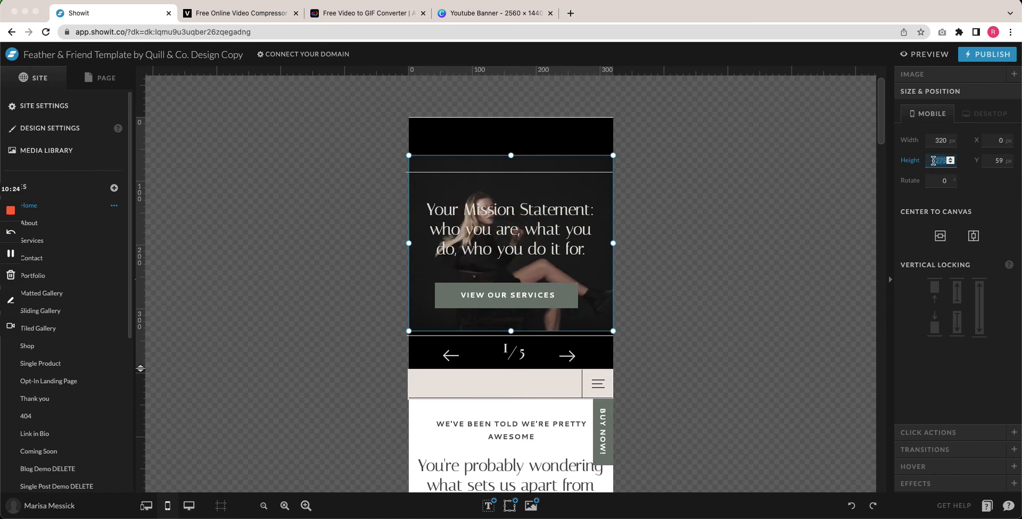
text(393)
key(Return)
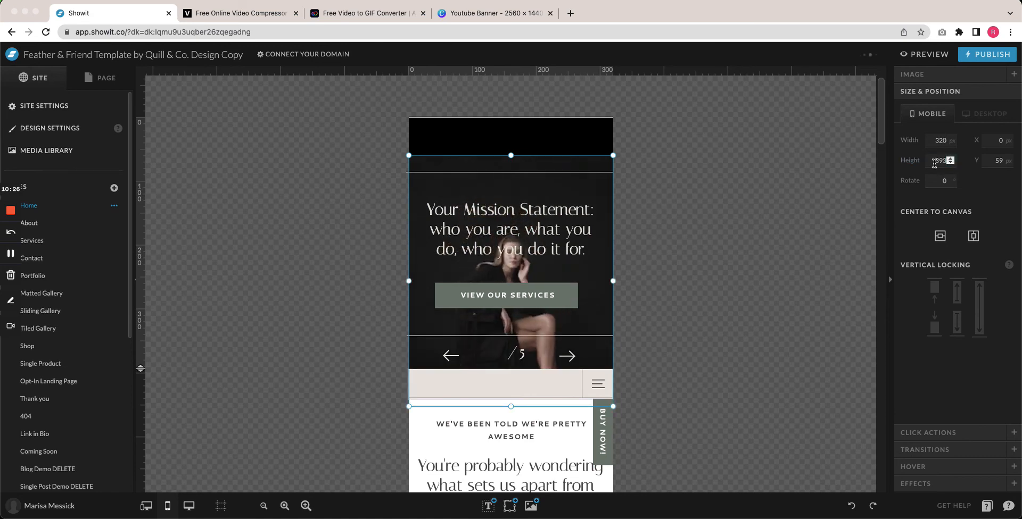
click(951, 159)
click(950, 159)
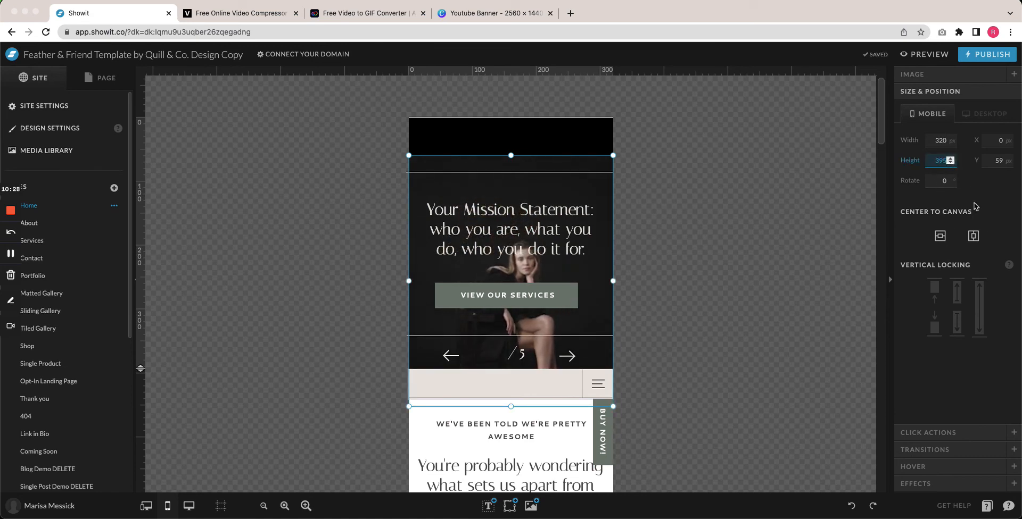
click(989, 208)
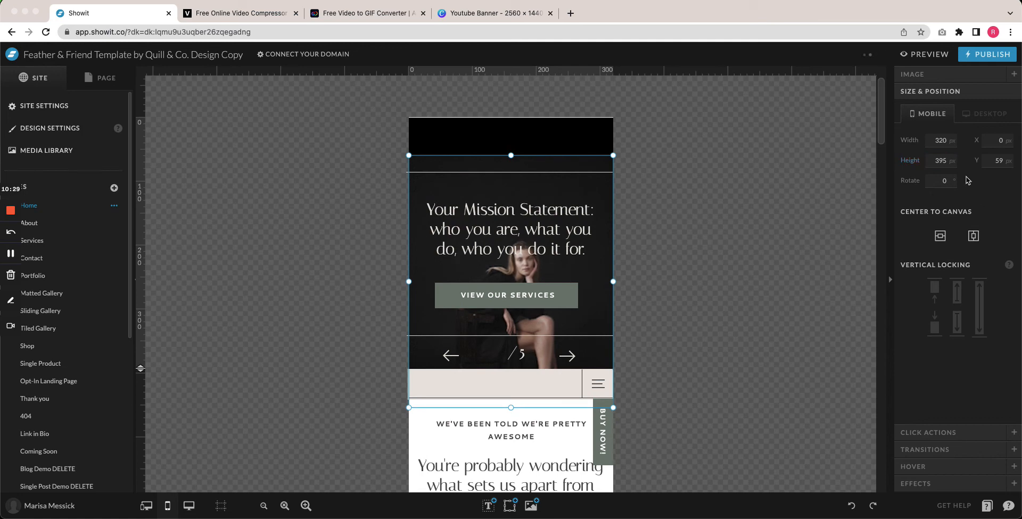
click(940, 238)
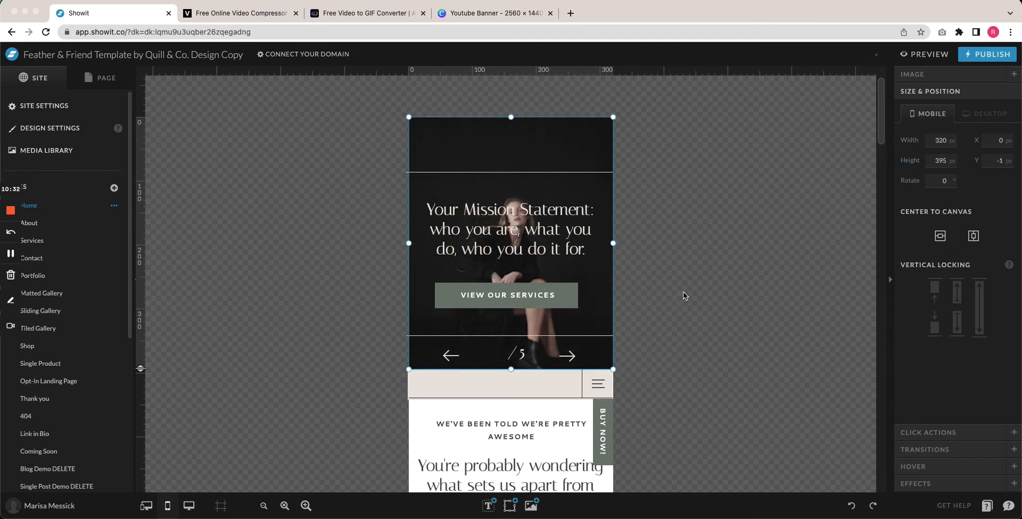
Move the graphic element below the "1" text in Slide One's layer order.
click(104, 78)
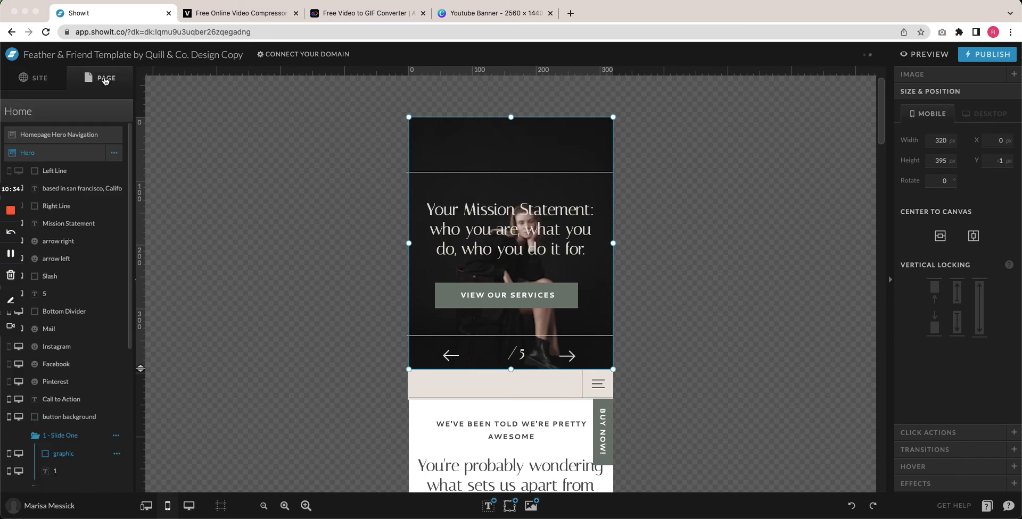
scroll(101, 295, down, 4)
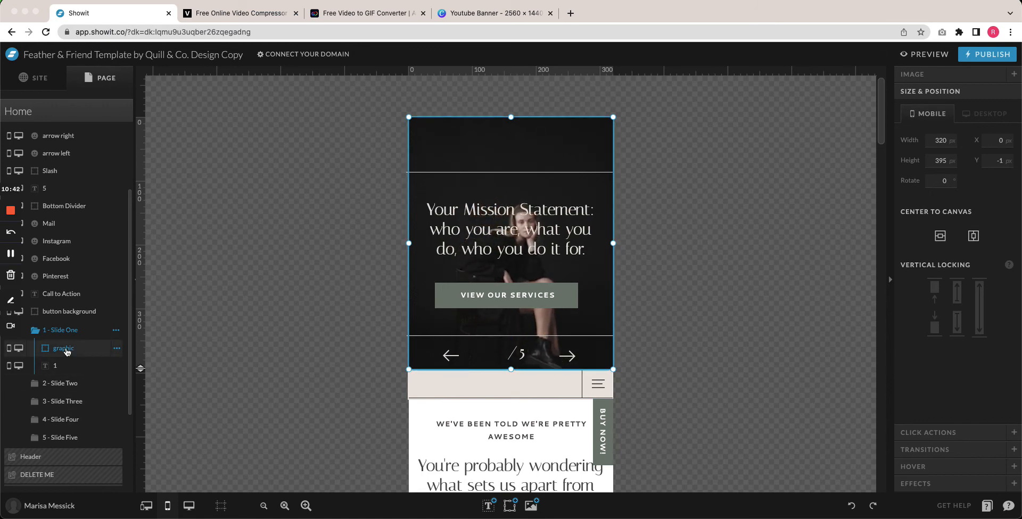
drag(67, 351, 66, 373)
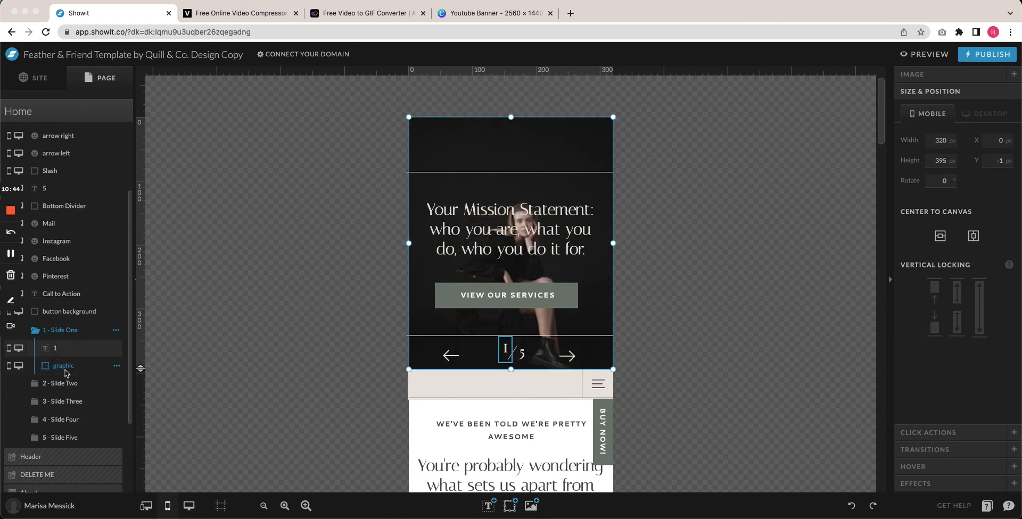
click(656, 321)
Rename the graphic element in Slide One as "background GIF".
click(63, 366)
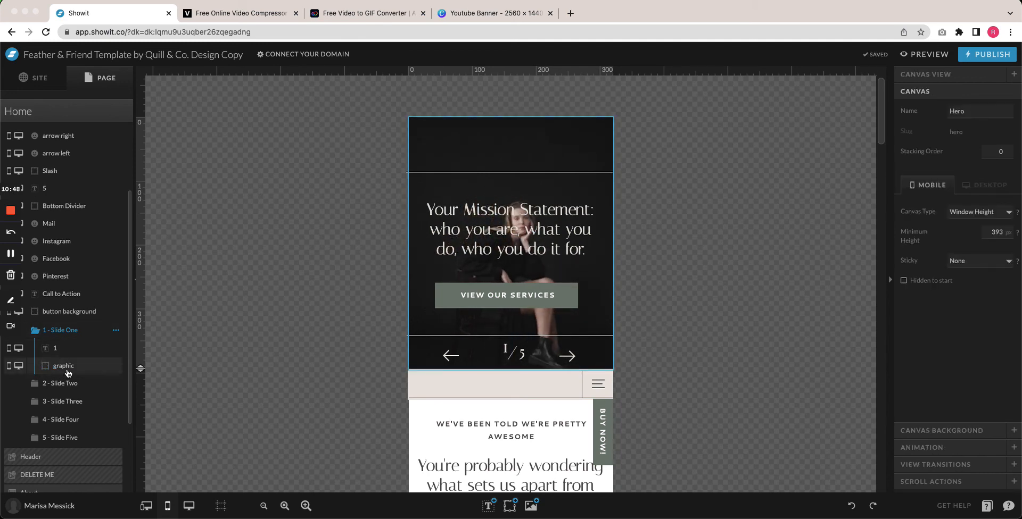
double_click(63, 366)
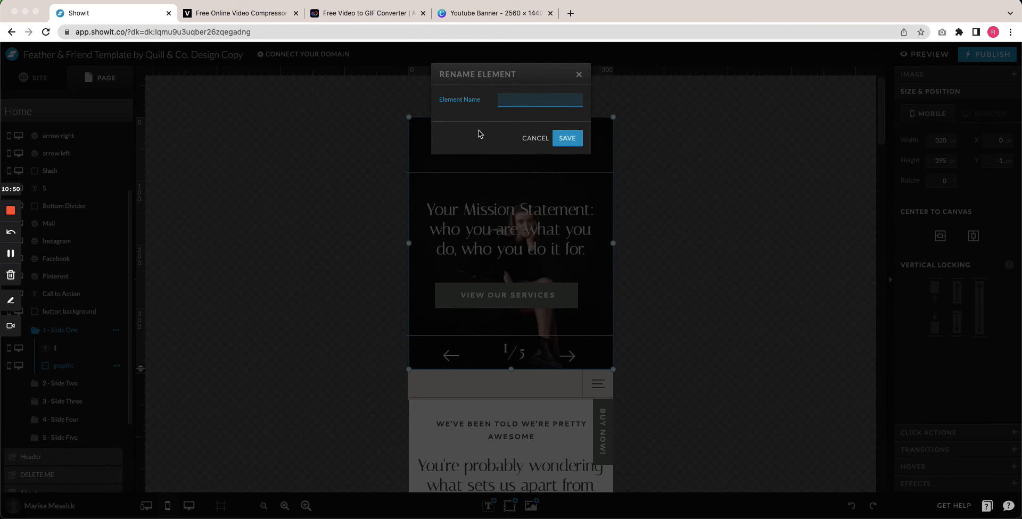
text(ga)
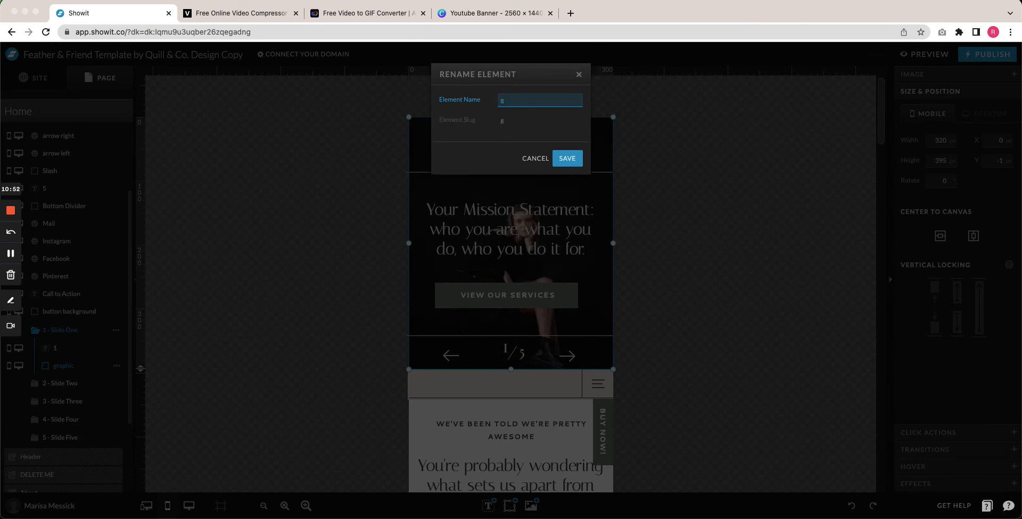
key(BackSpace)
text(backgor)
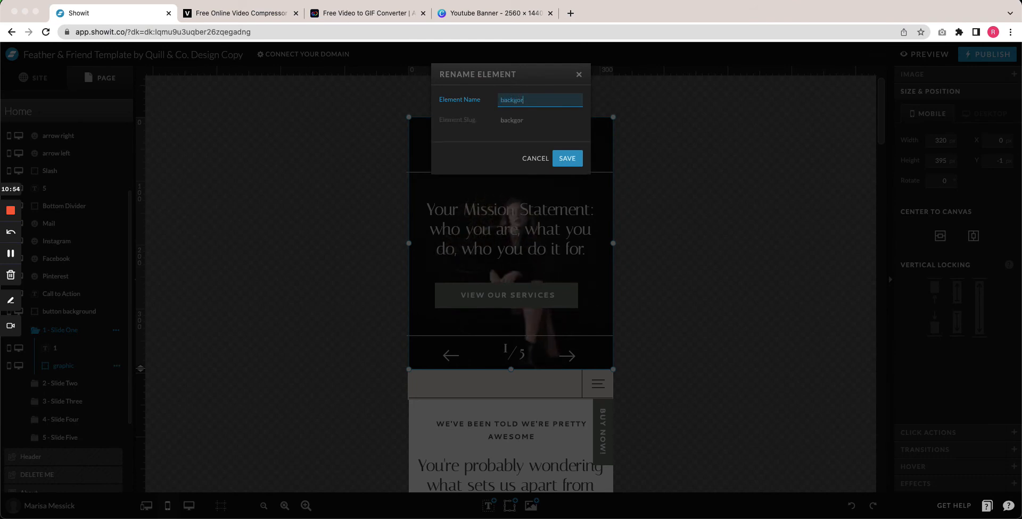
key(BackSpace)
text(un)
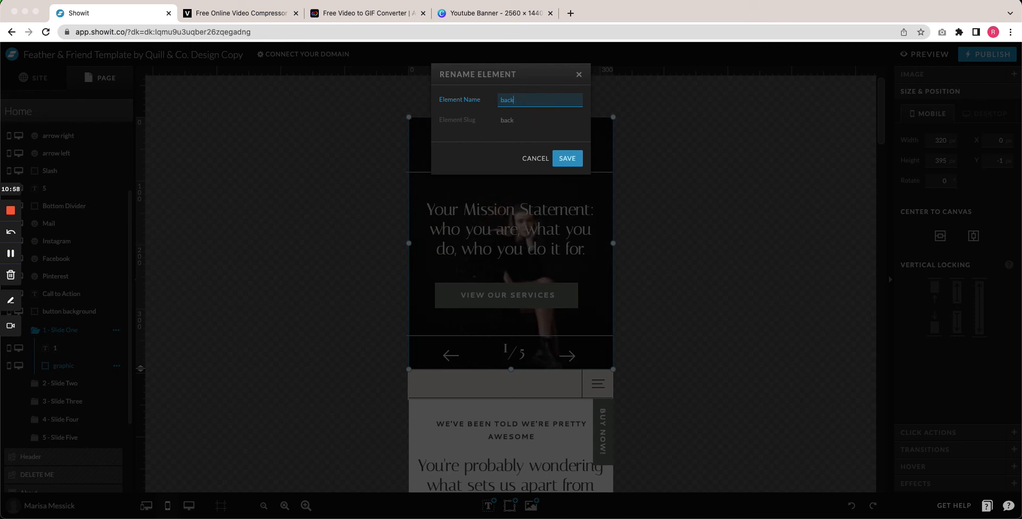
text(d)
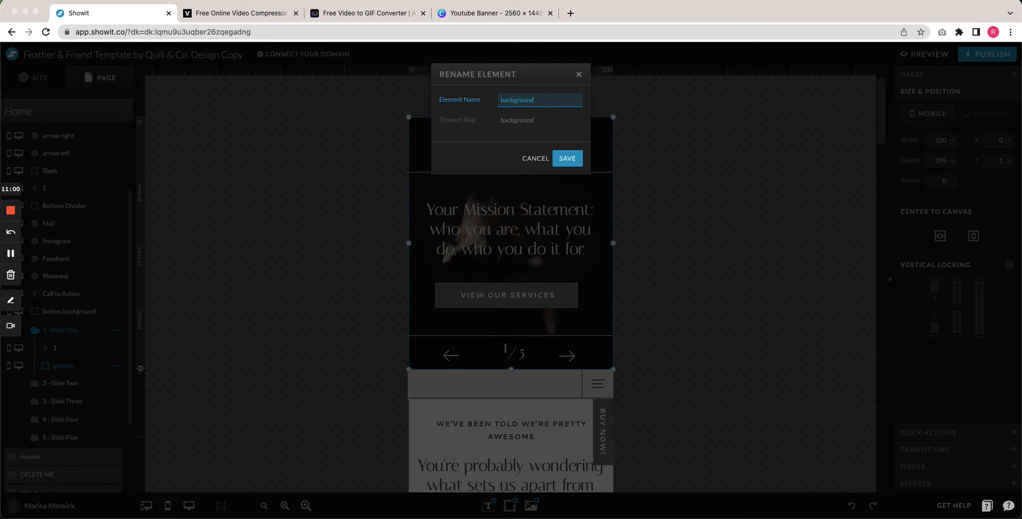
text( GiF)
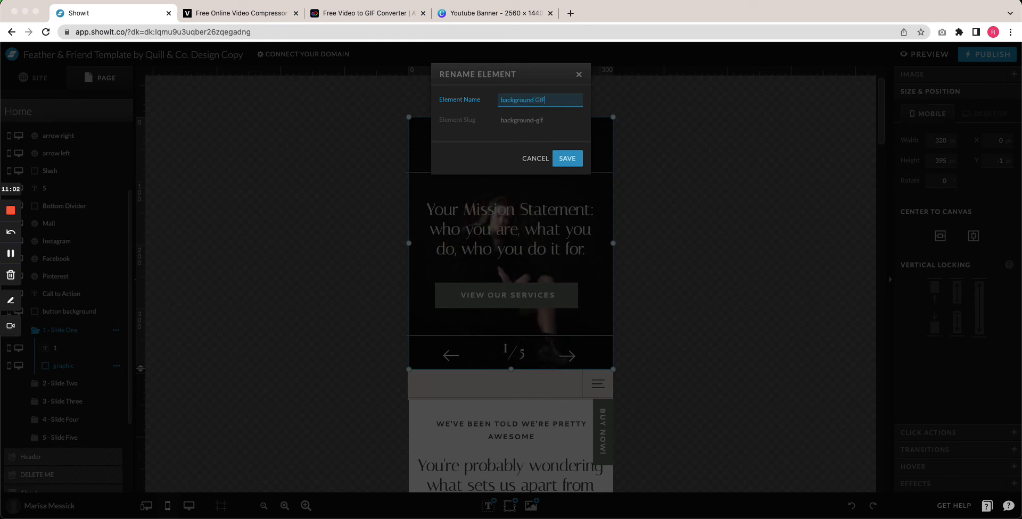
key(Return)
click(729, 288)
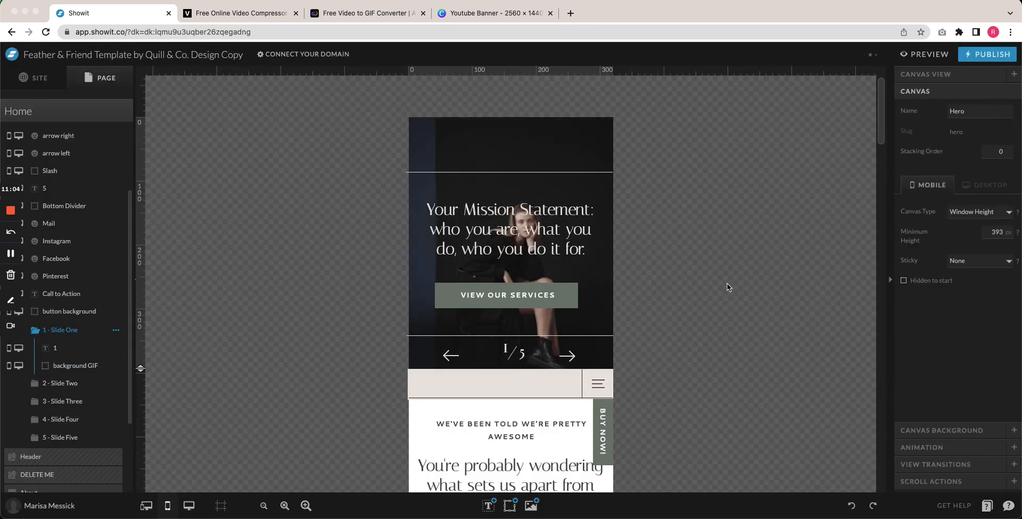
click(588, 152)
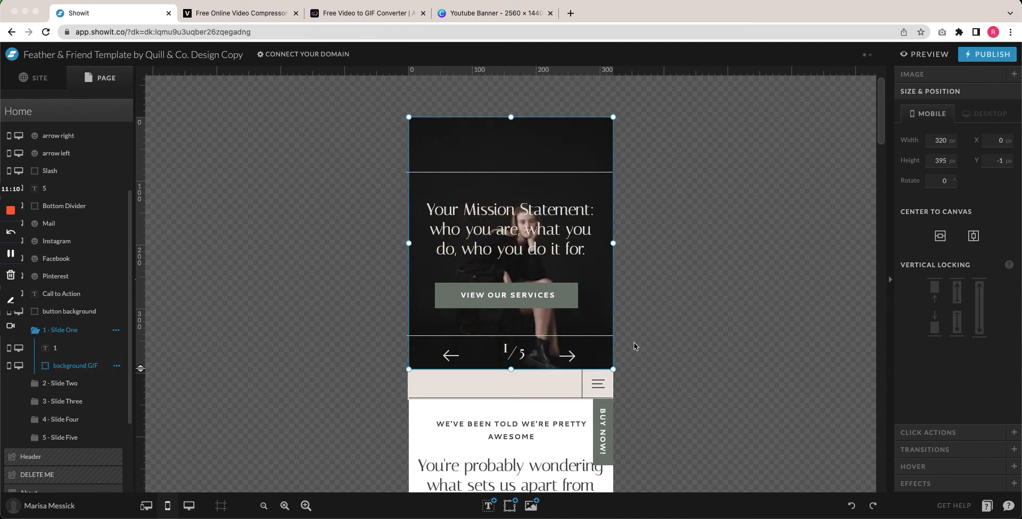
click(678, 269)
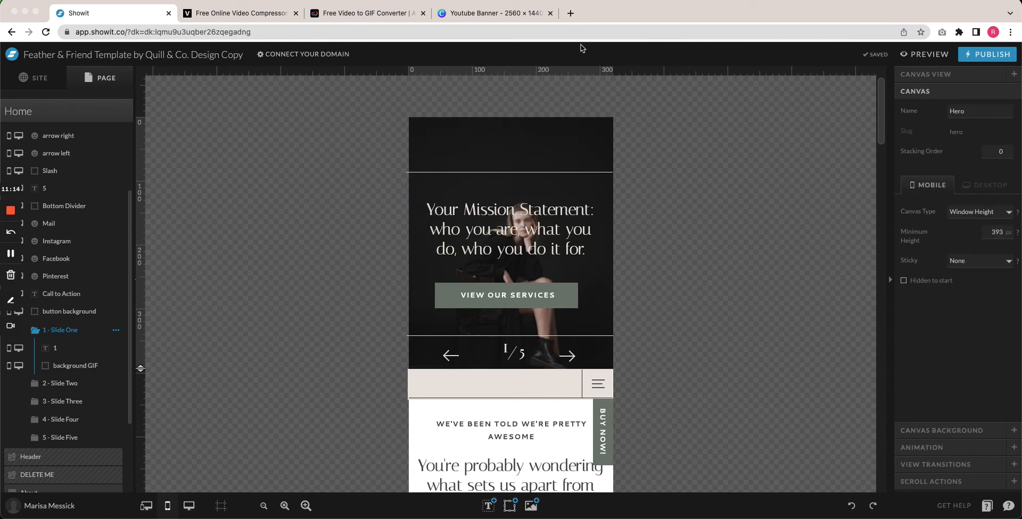
Switch to Adobe Creative Cloud Express, load the video into the GIF converter, and download it at medium file size and original size.
click(357, 18)
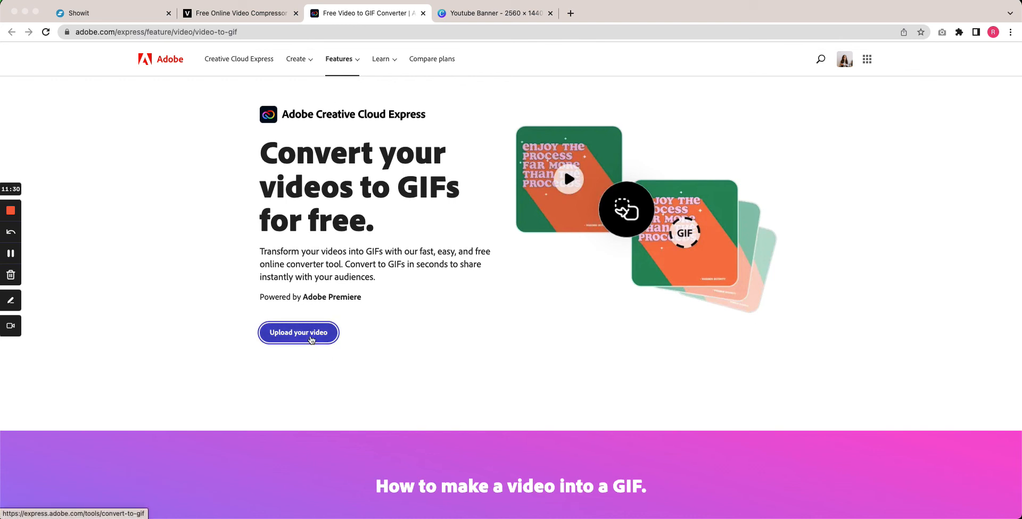
click(310, 340)
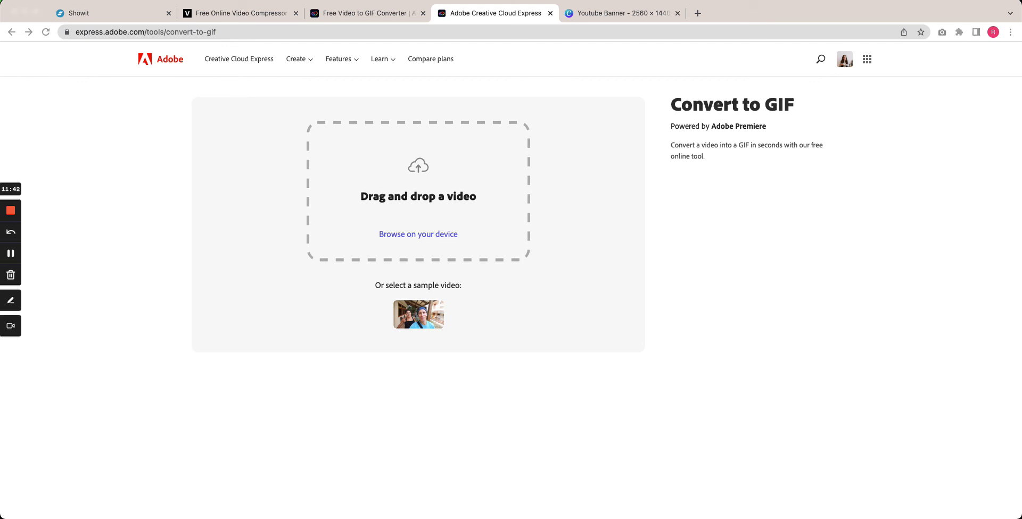
drag(331, 102, 417, 182)
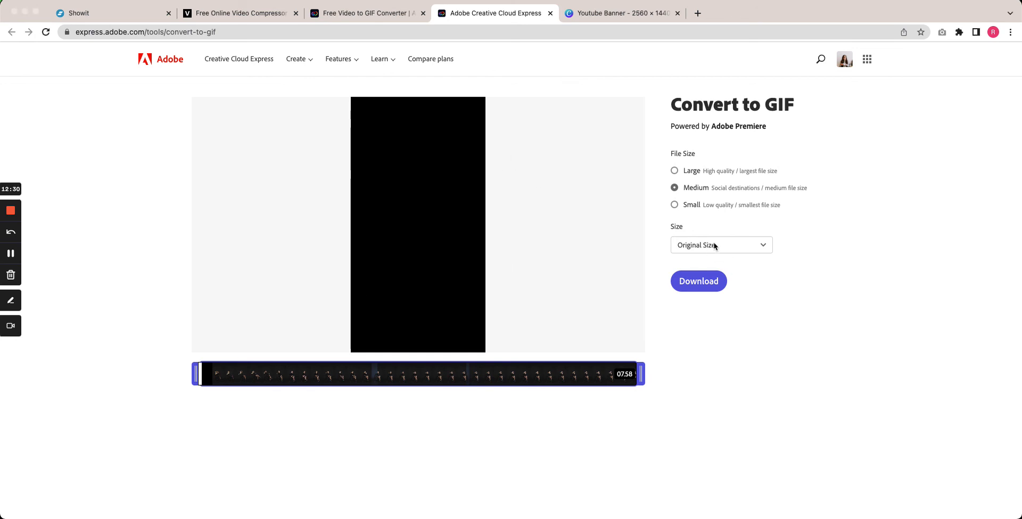
click(700, 290)
Switch back to Showit and view the Feather & Friend folder in the media library.
click(91, 14)
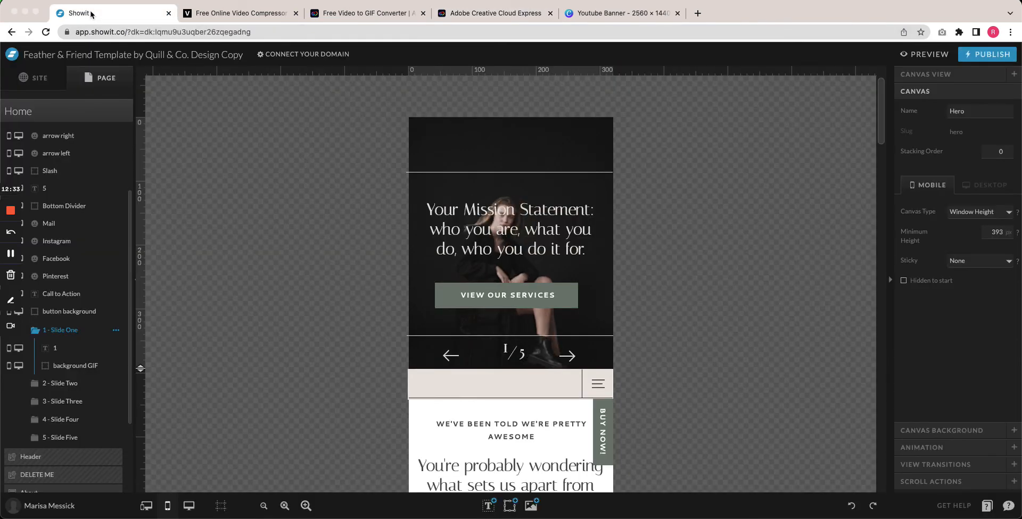
click(33, 78)
click(47, 149)
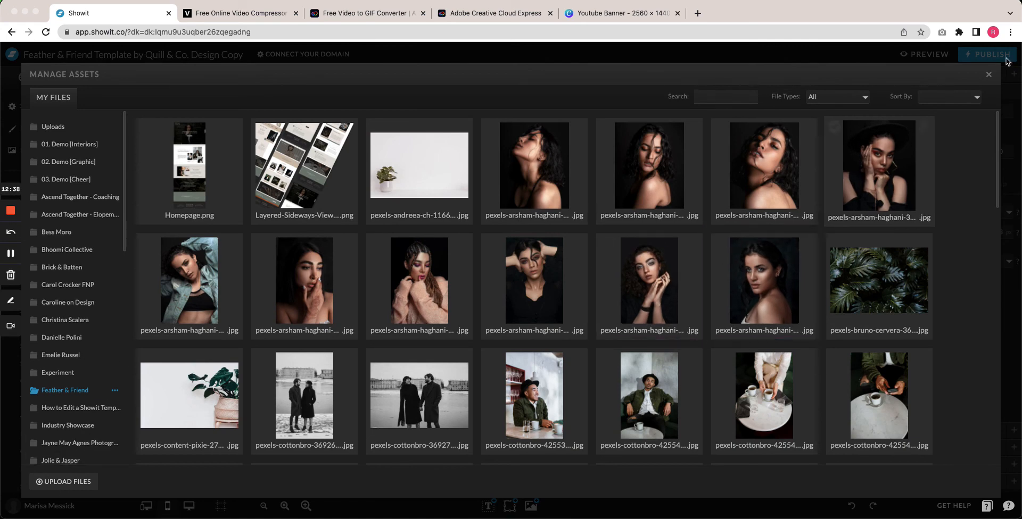
click(988, 75)
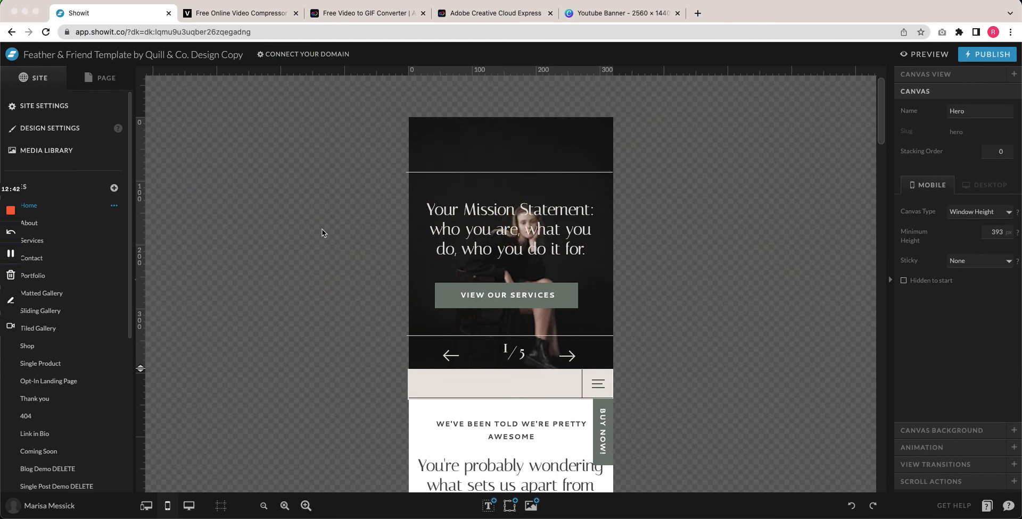
Preview the home page's hero on mobile, and check the mobile background settings of Slide One and the Hero canvas.
click(924, 54)
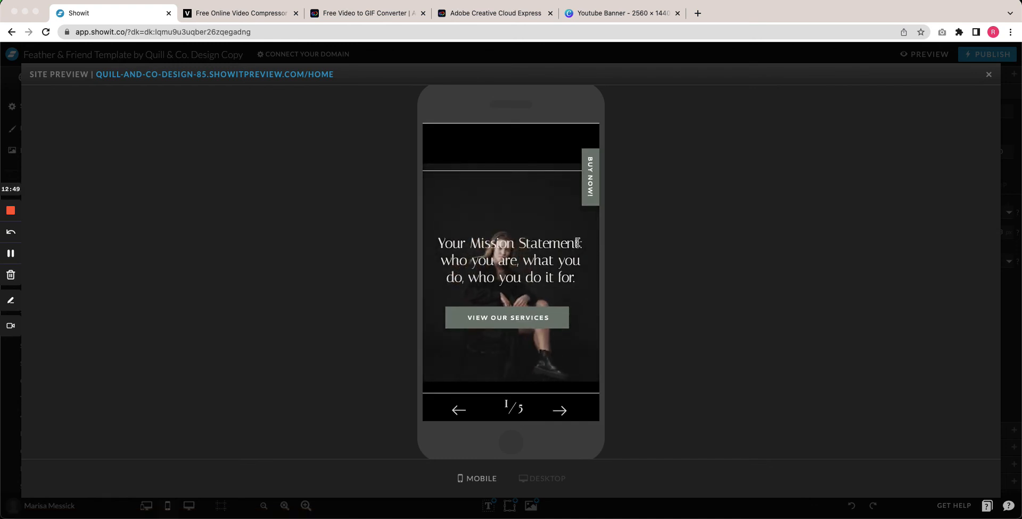
scroll(577, 243, down, 3)
scroll(577, 243, up, 3)
scroll(577, 243, down, 1)
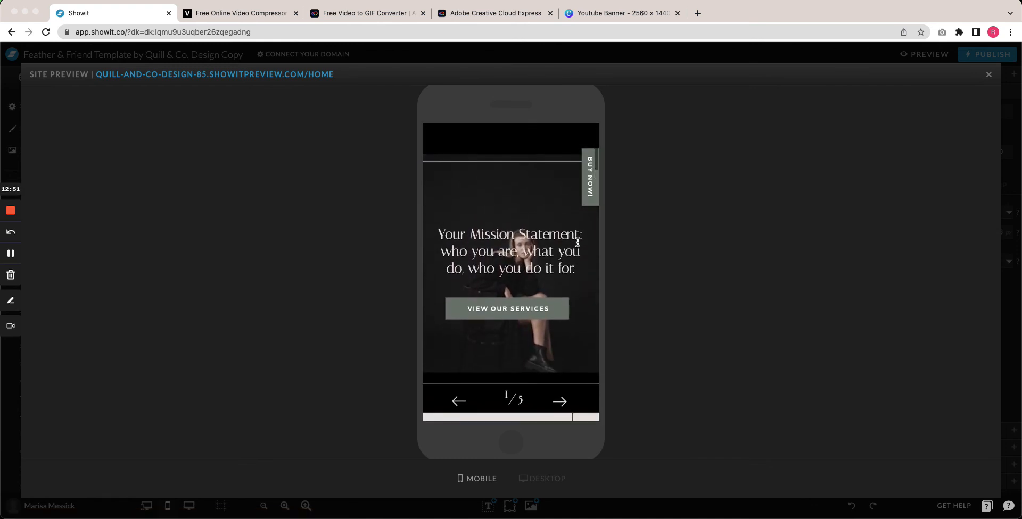
click(988, 75)
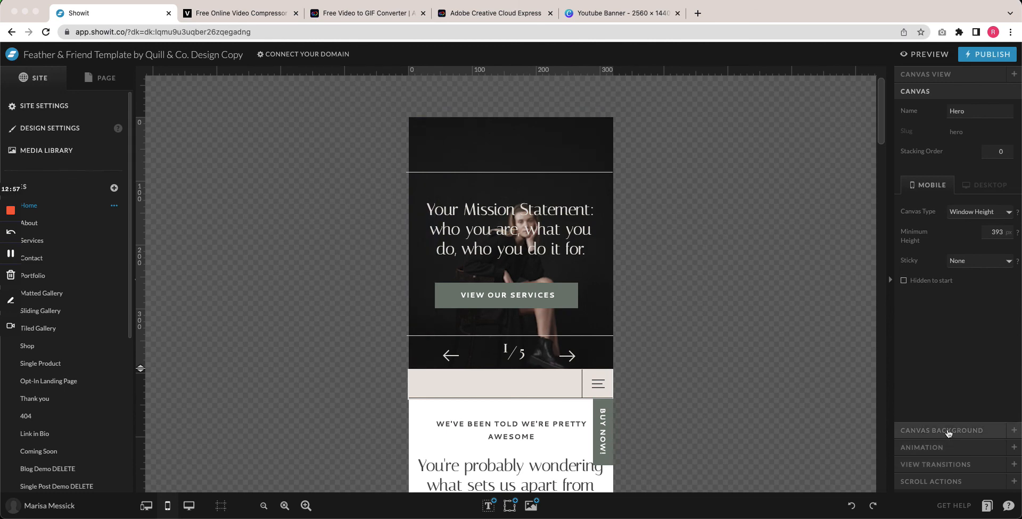
click(952, 76)
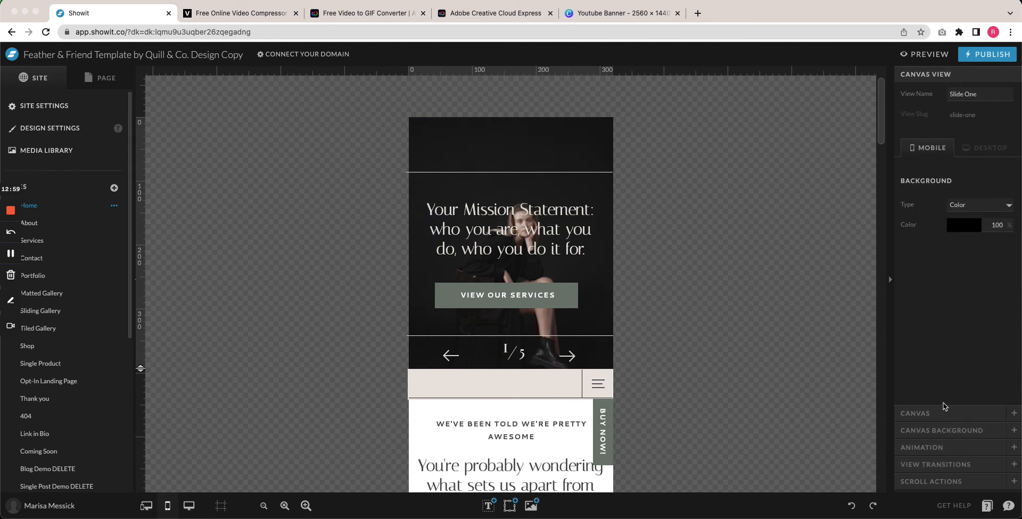
click(956, 432)
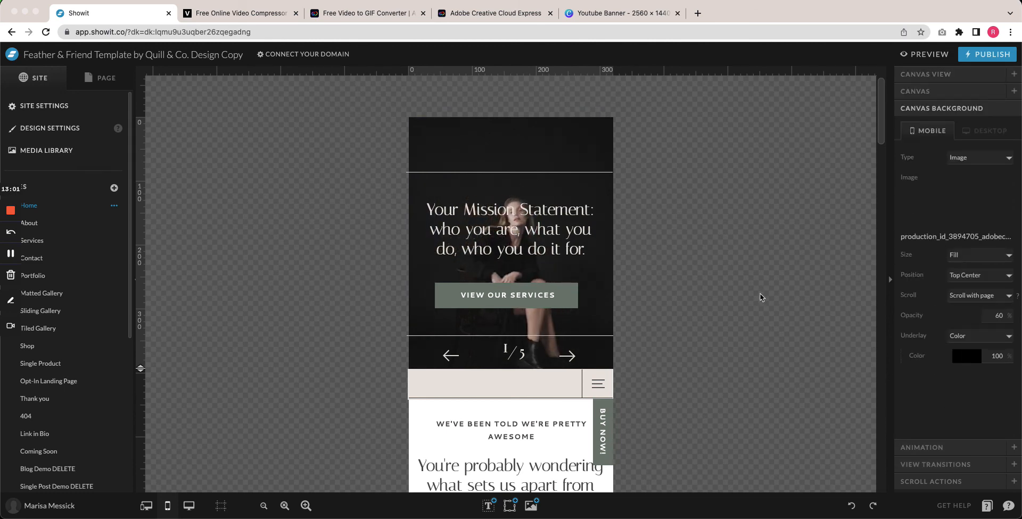
Set the background GIF's mobile vertical locking to stretch between the canvas's top and bottom edges.
click(543, 162)
click(549, 160)
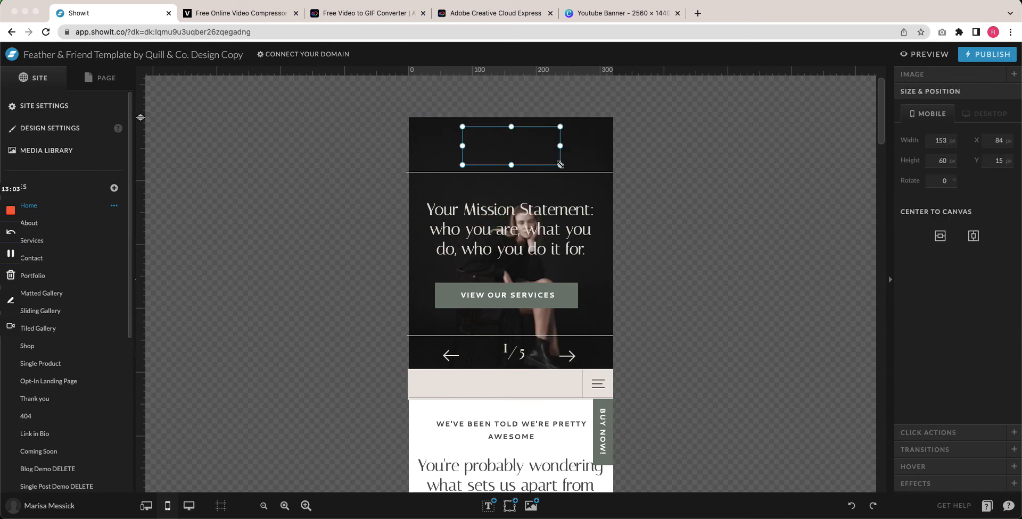
click(627, 177)
click(597, 151)
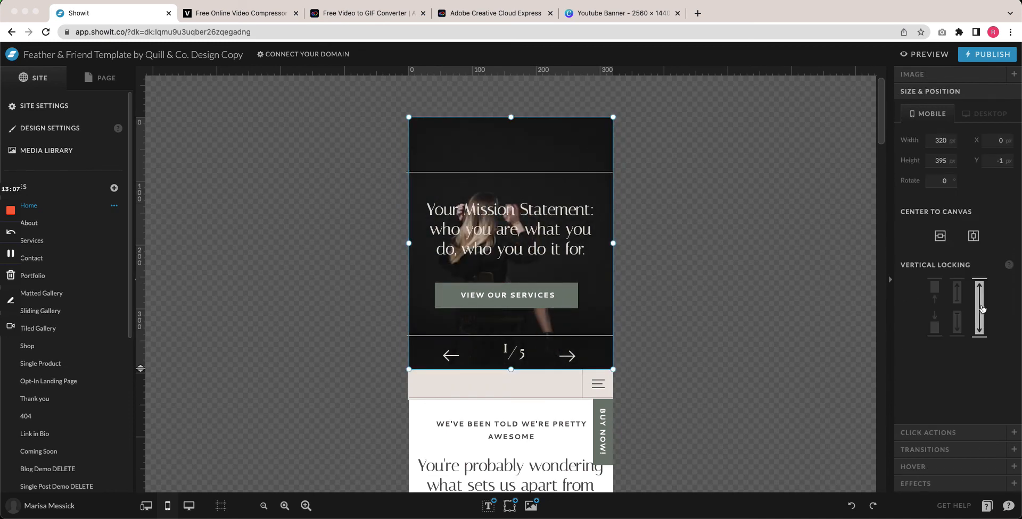
click(978, 330)
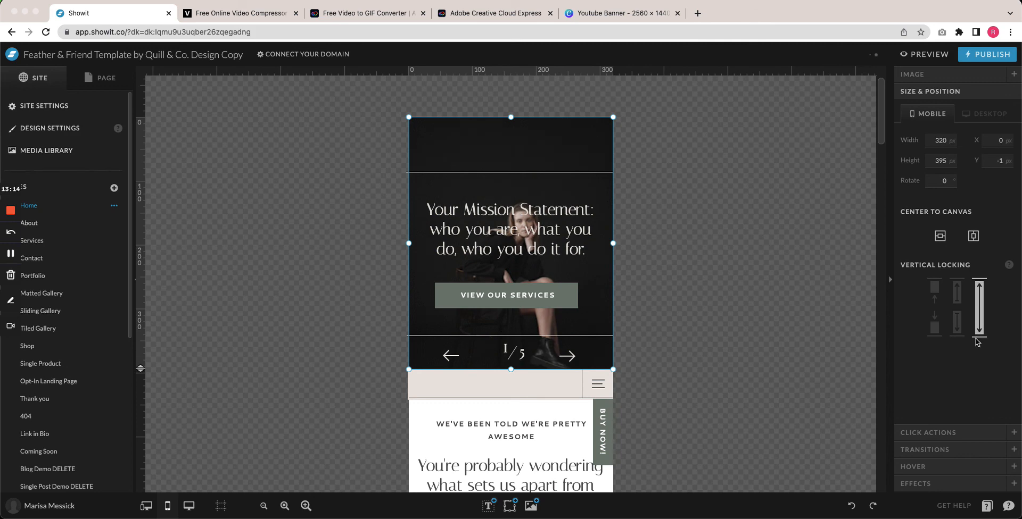
click(658, 244)
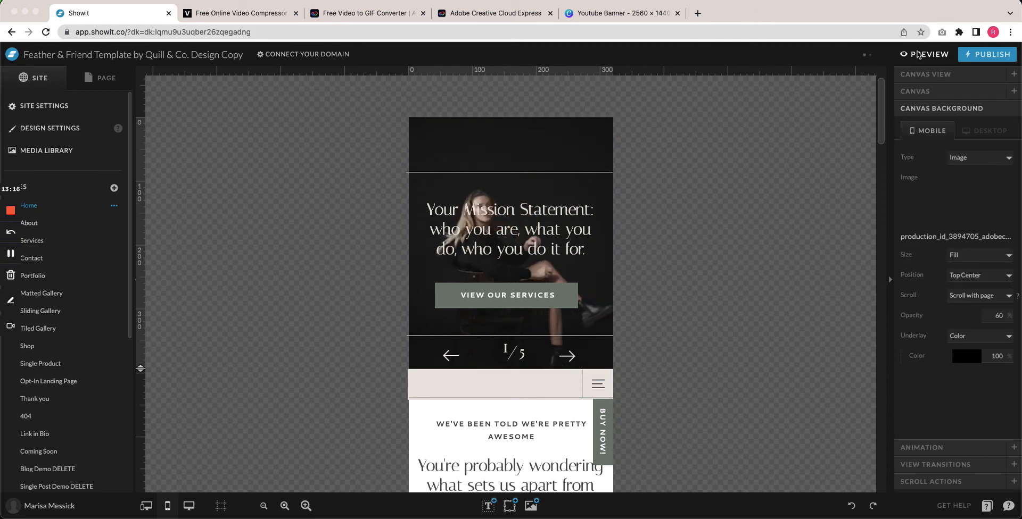
Preview the mobile hero with the vertically stretched GIF background, and close the preview.
click(915, 56)
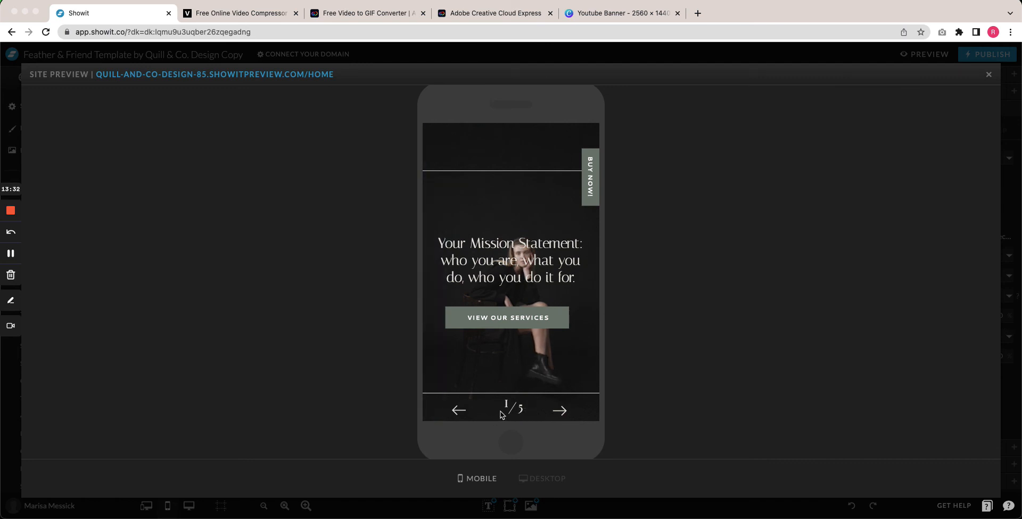
click(988, 74)
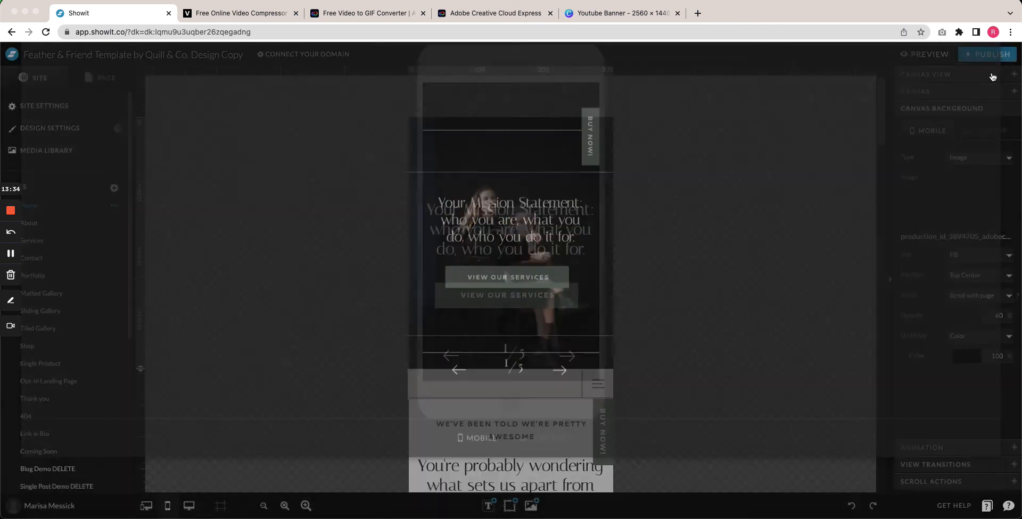